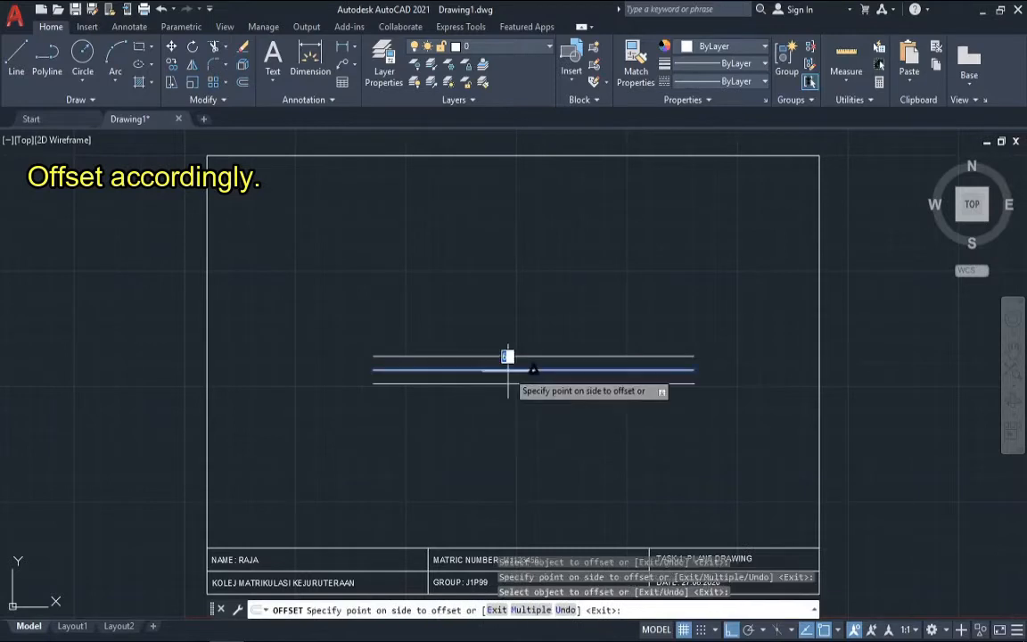
# Offset the middle horizontal line downward to create the lower parallel line, and end the Offset command.
pyautogui.click(511, 406)
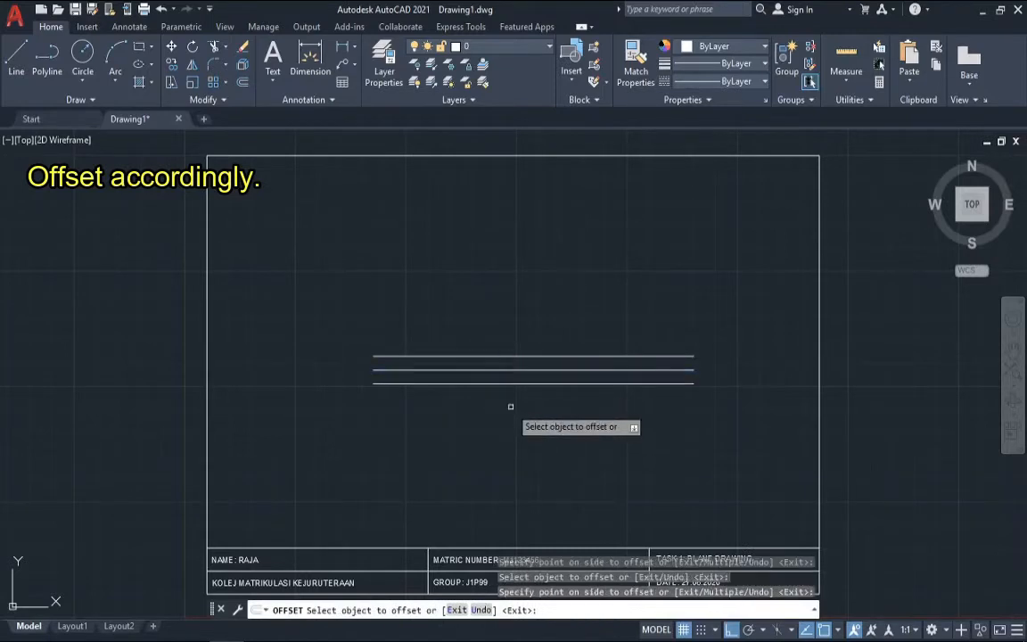
pyautogui.press('Escape')
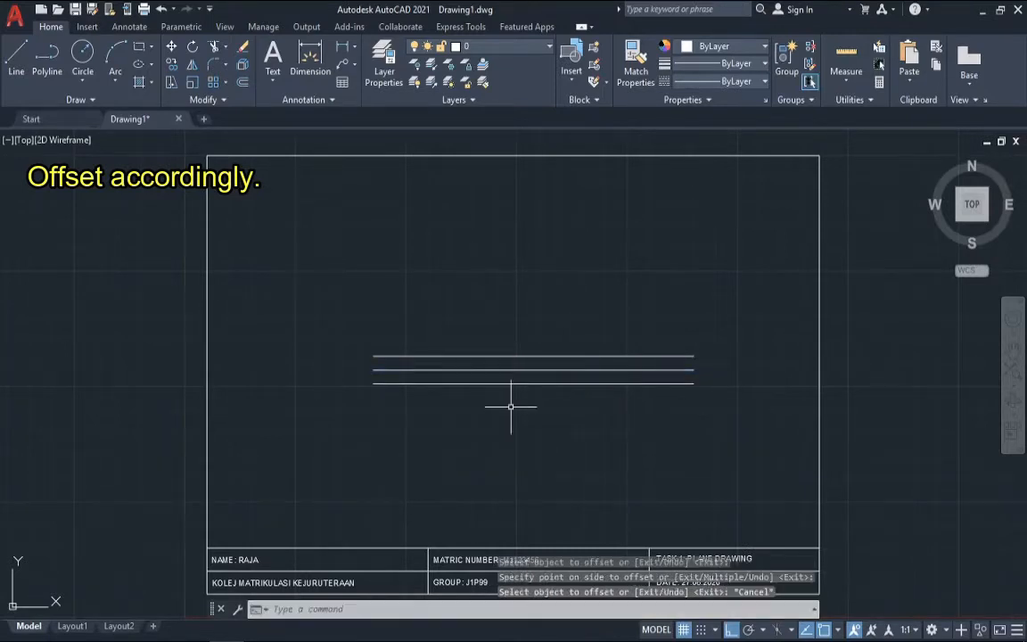
# Draw a circle of radius 40 centred on the left endpoint of the middle horizontal line.
pyautogui.click(86, 81)
pyautogui.click(81, 107)
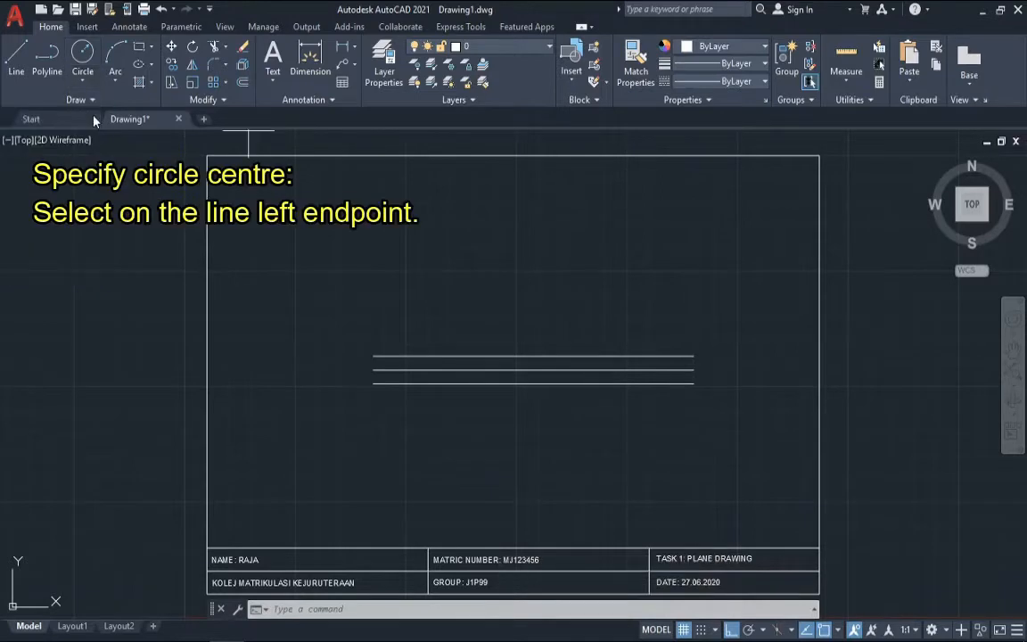
pyautogui.click(373, 370)
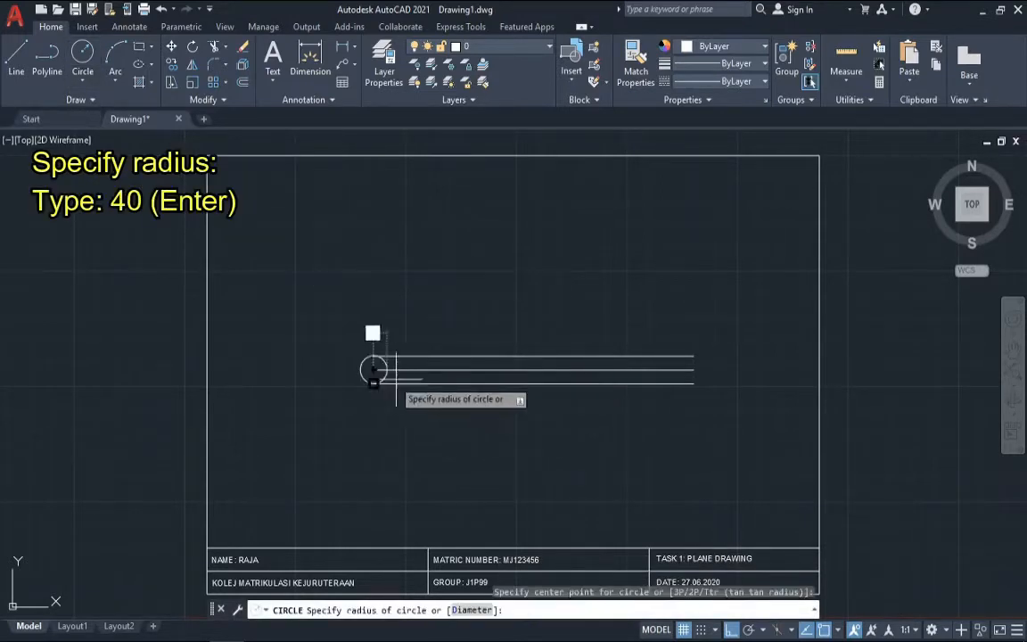
pyautogui.write('40')
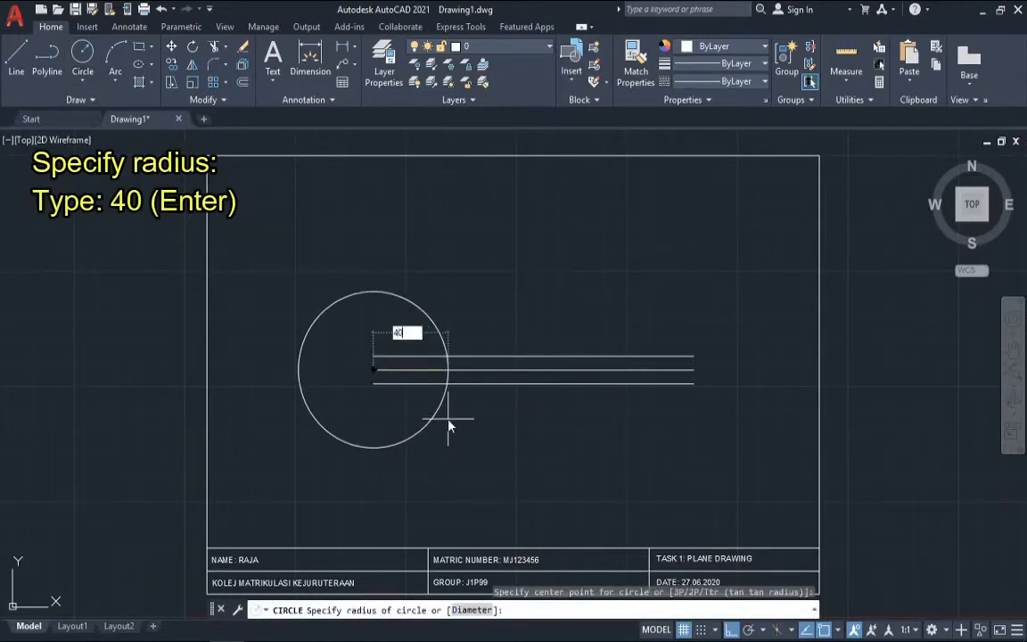
pyautogui.press('Return')
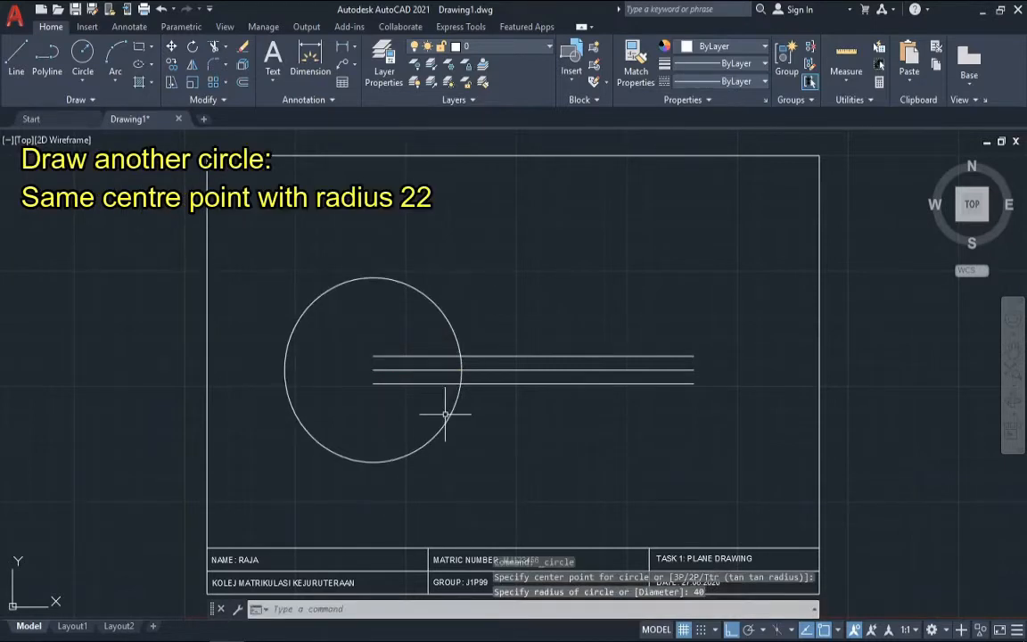
# Draw a concentric circle of radius 22 inside the large circle, centred on the middle line's left endpoint.
pyautogui.press('Return')
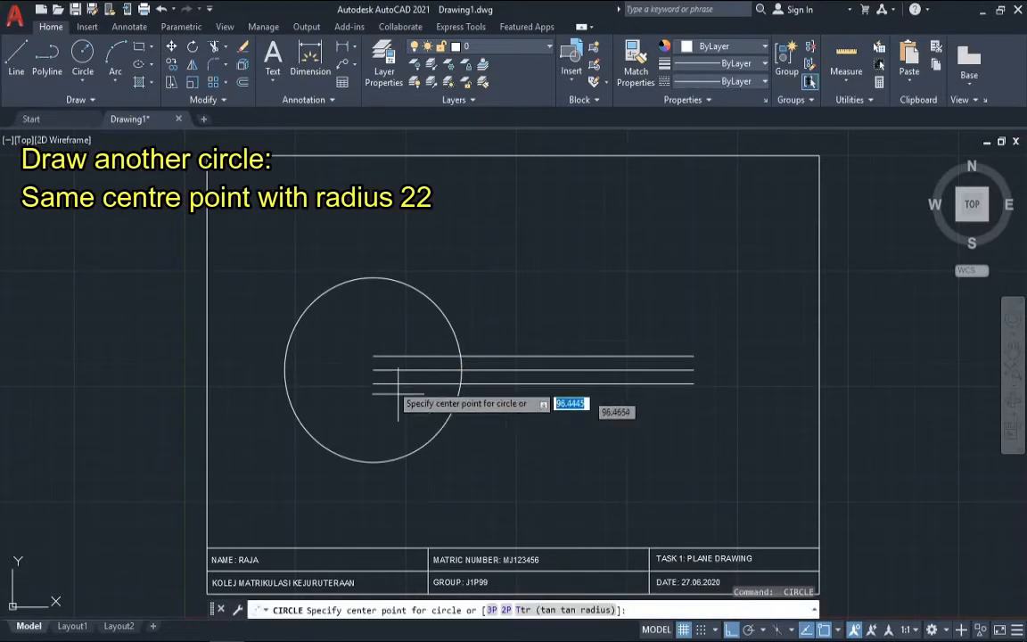
pyautogui.click(372, 369)
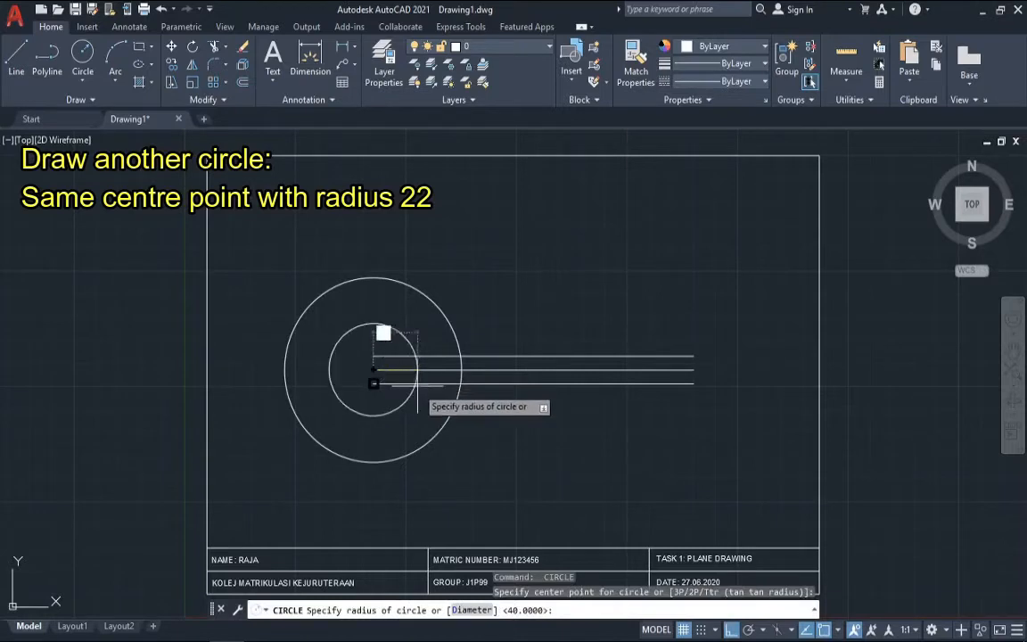
pyautogui.write('22')
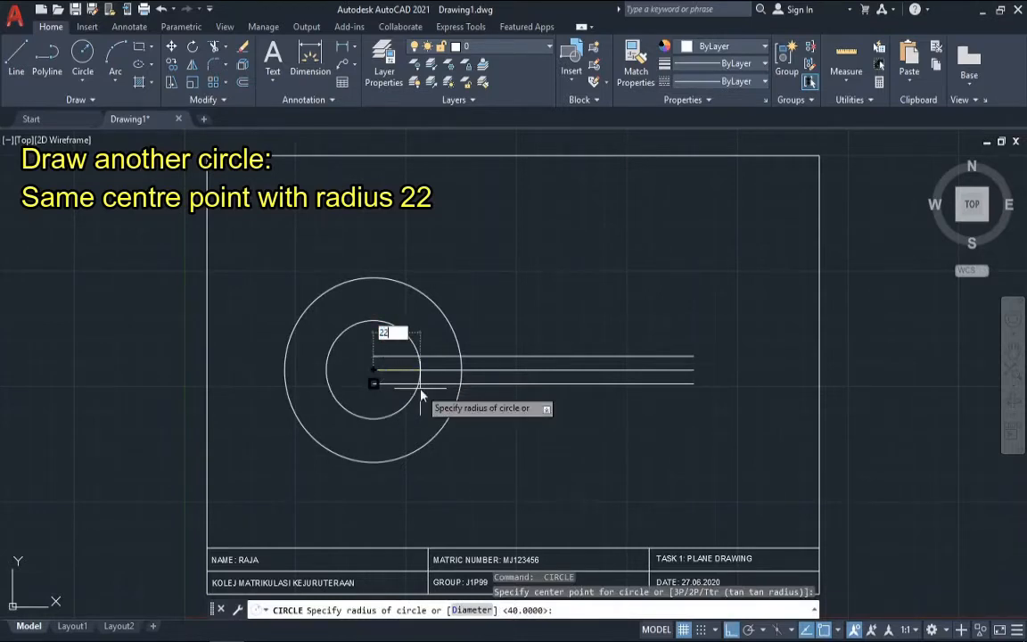
pyautogui.press('Return')
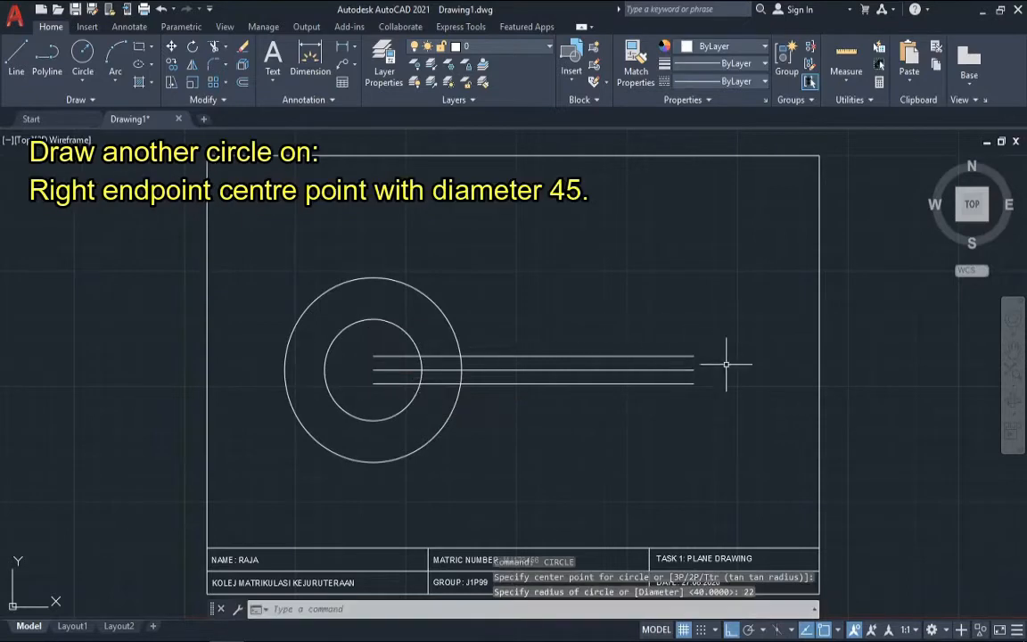
# Draw a circle of diameter 45 centred on the right endpoint of the middle horizontal line.
pyautogui.press('Return')
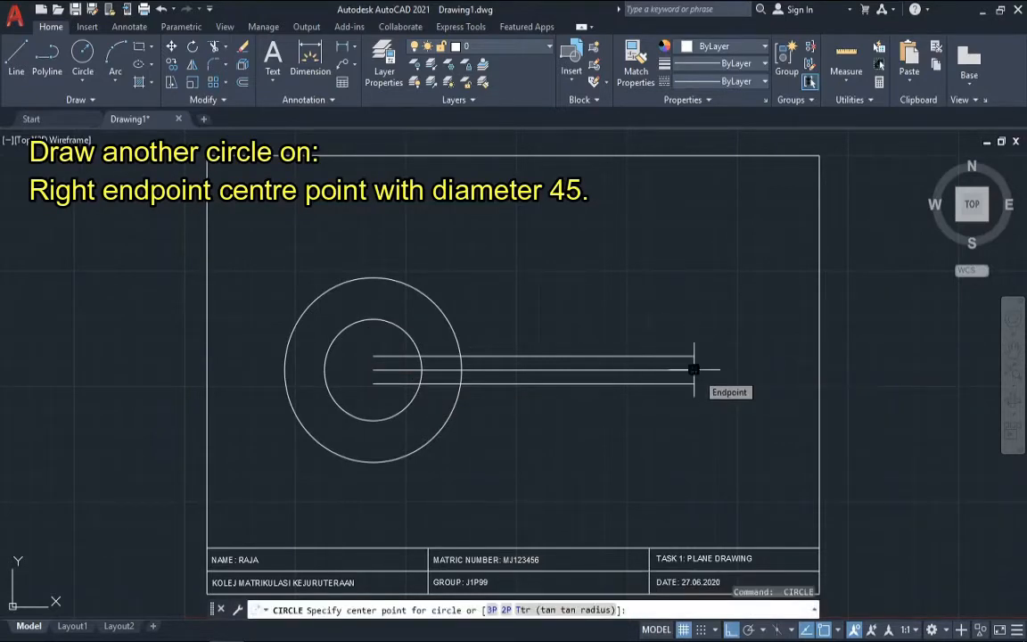
pyautogui.click(694, 368)
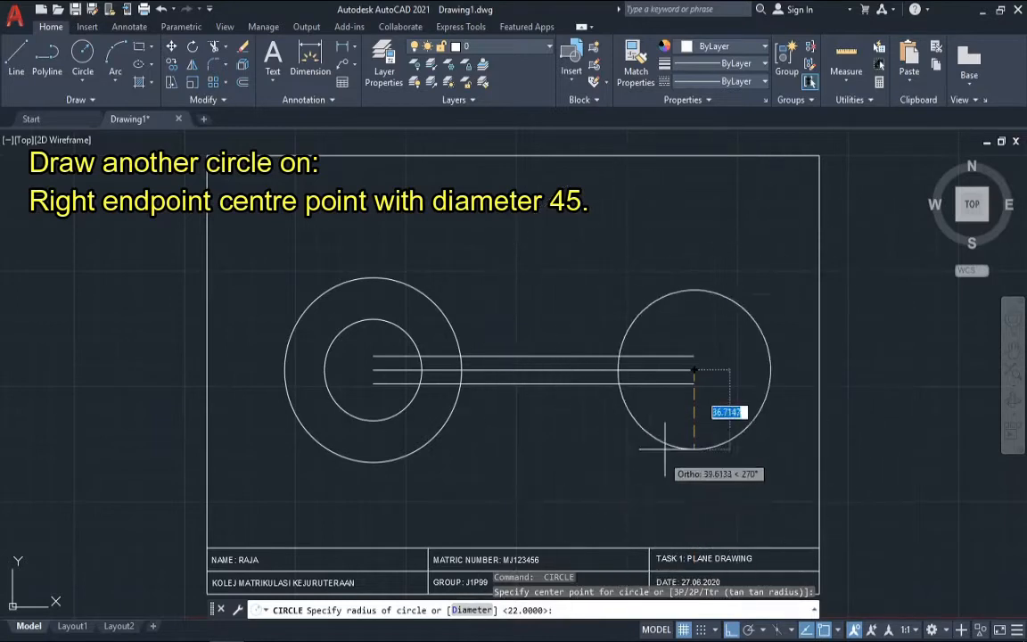
pyautogui.write('D')
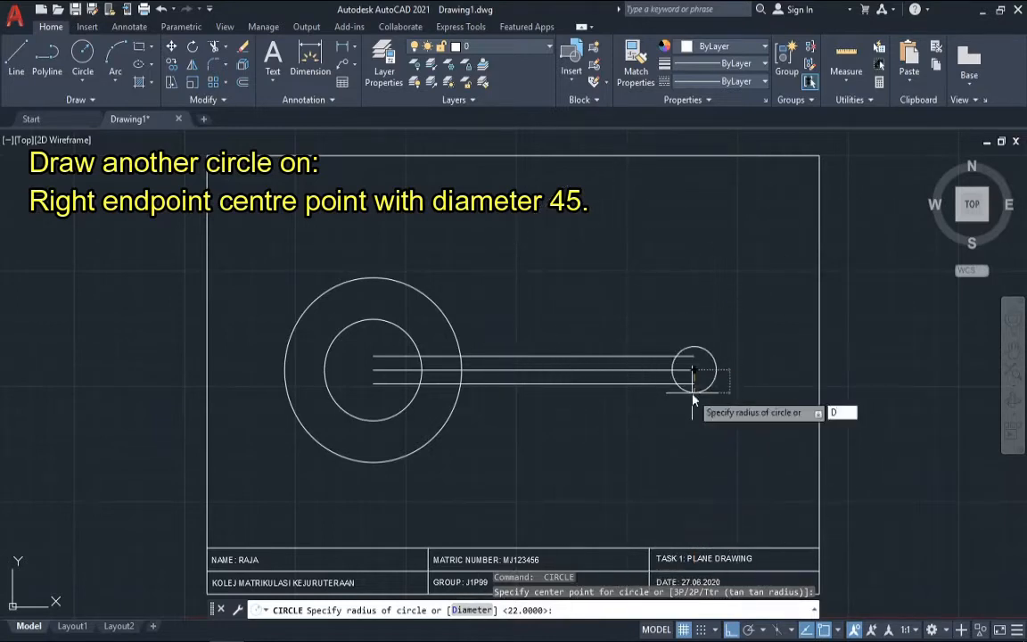
pyautogui.press('Return')
pyautogui.write('4')
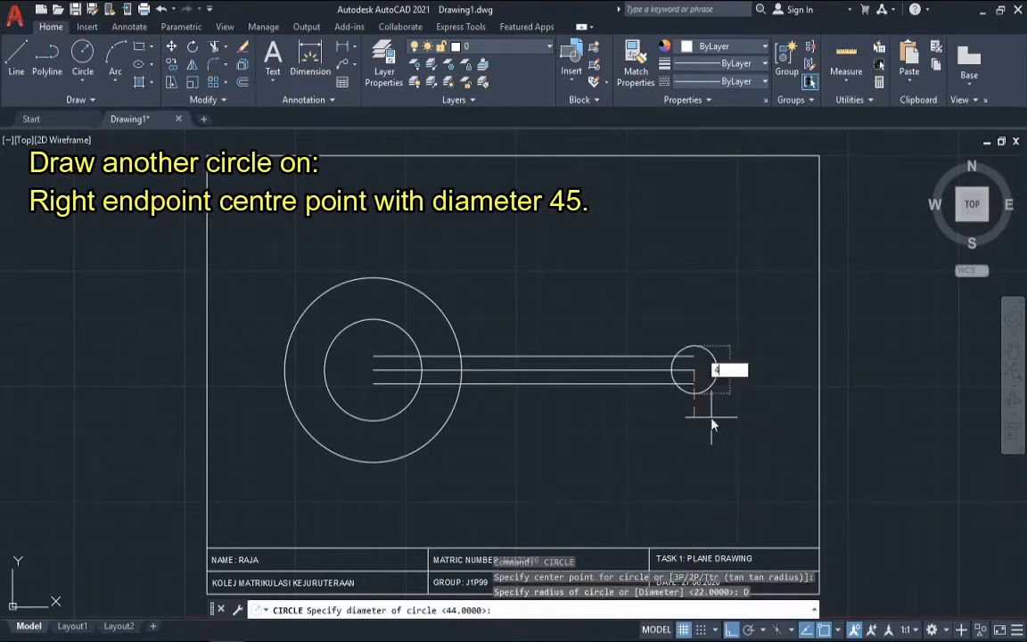
pyautogui.write('5')
pyautogui.press('Return')
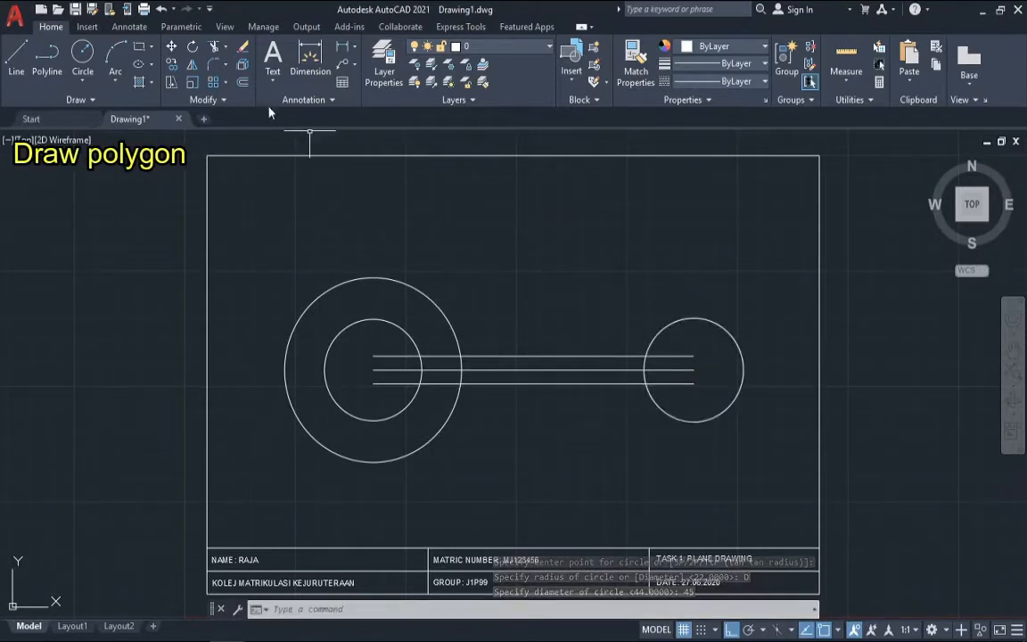
# Draw a 6-sided polygon centred in the right-hand circle, using the Inscribed in circle option with radius 14.
pyautogui.click(153, 50)
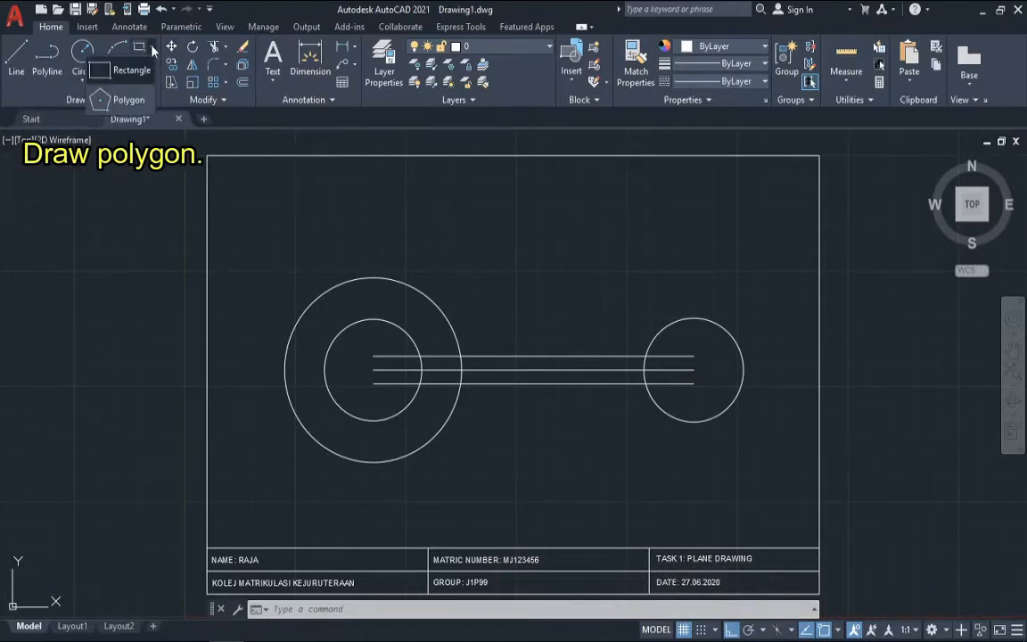
pyautogui.click(134, 100)
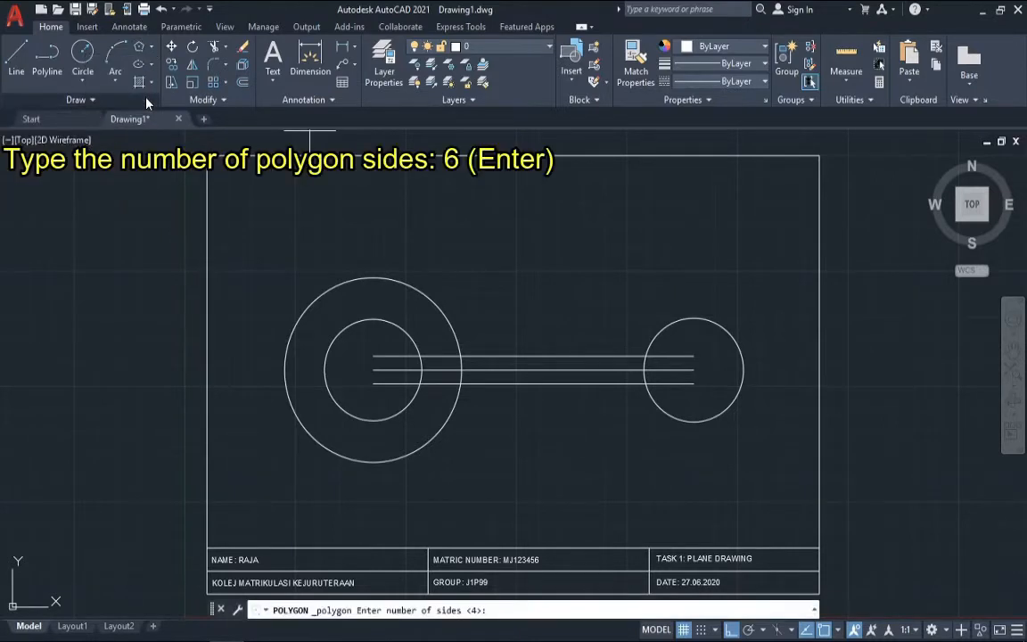
pyautogui.click(498, 611)
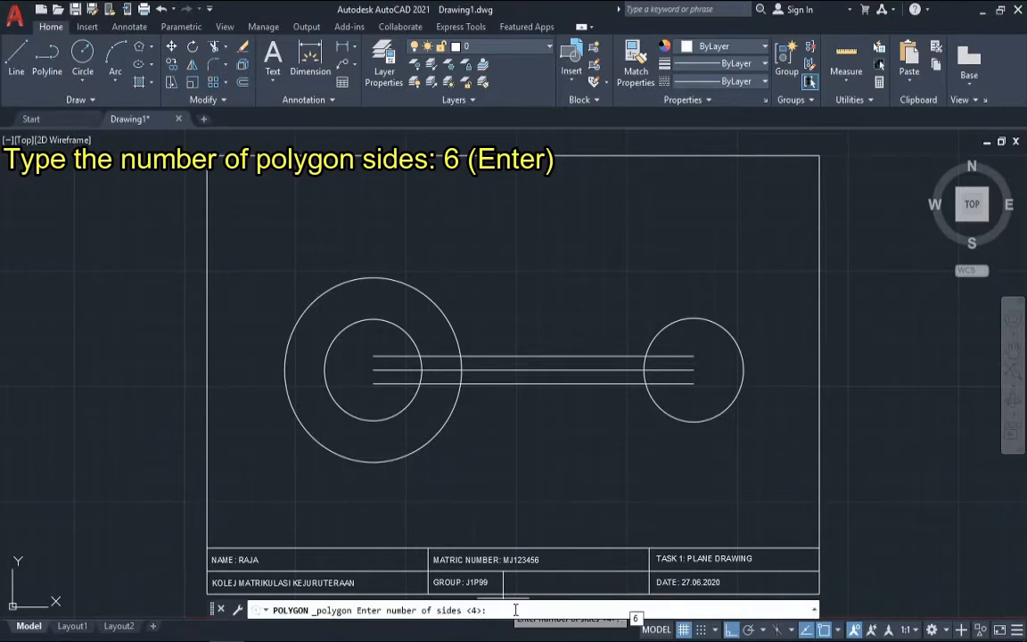
pyautogui.press('Return')
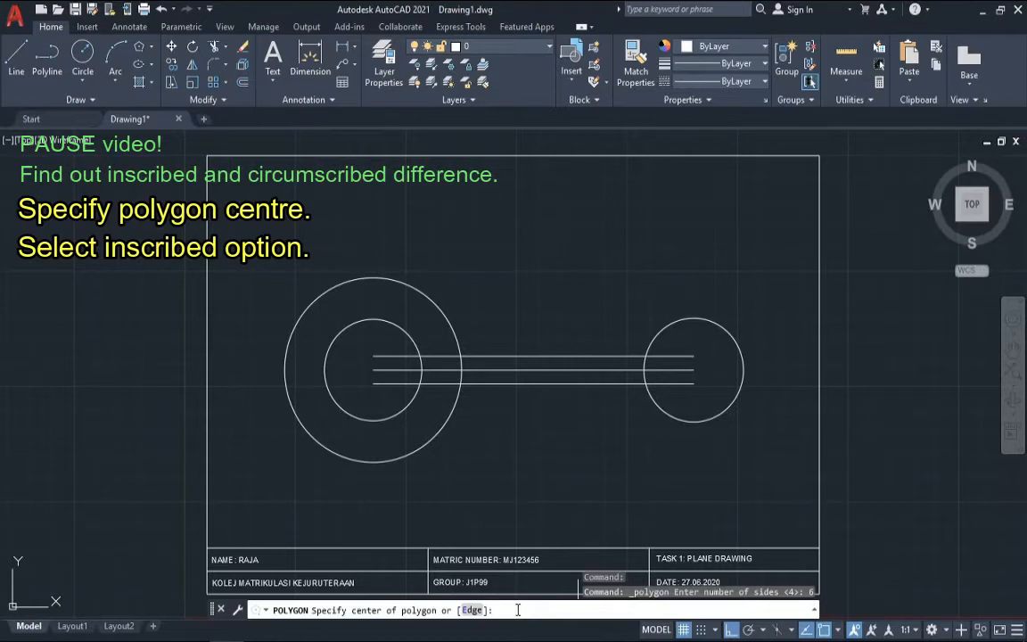
pyautogui.click(696, 370)
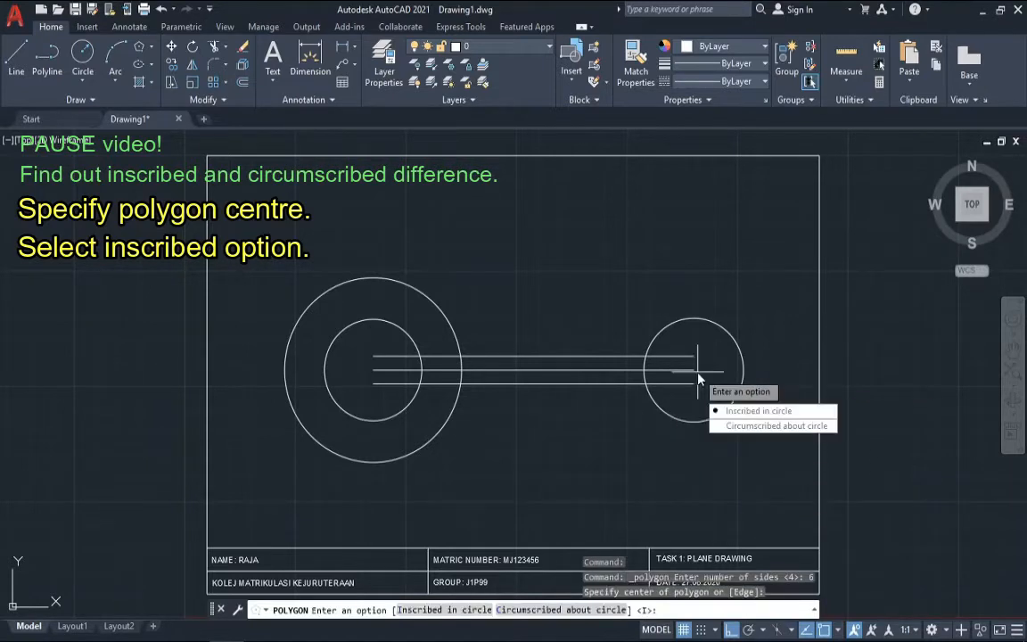
pyautogui.click(745, 411)
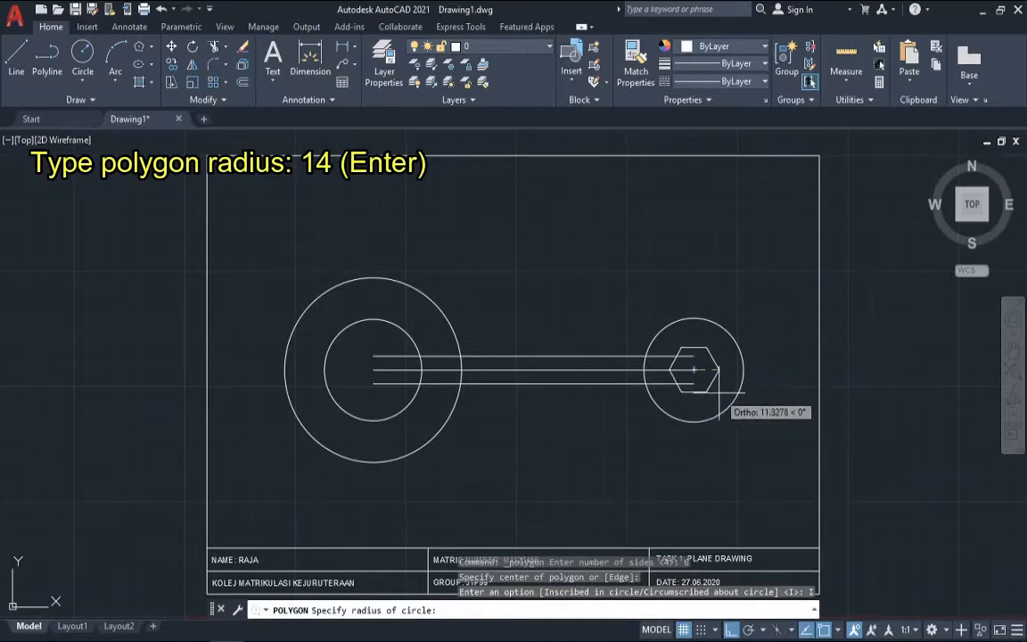
pyautogui.write('14')
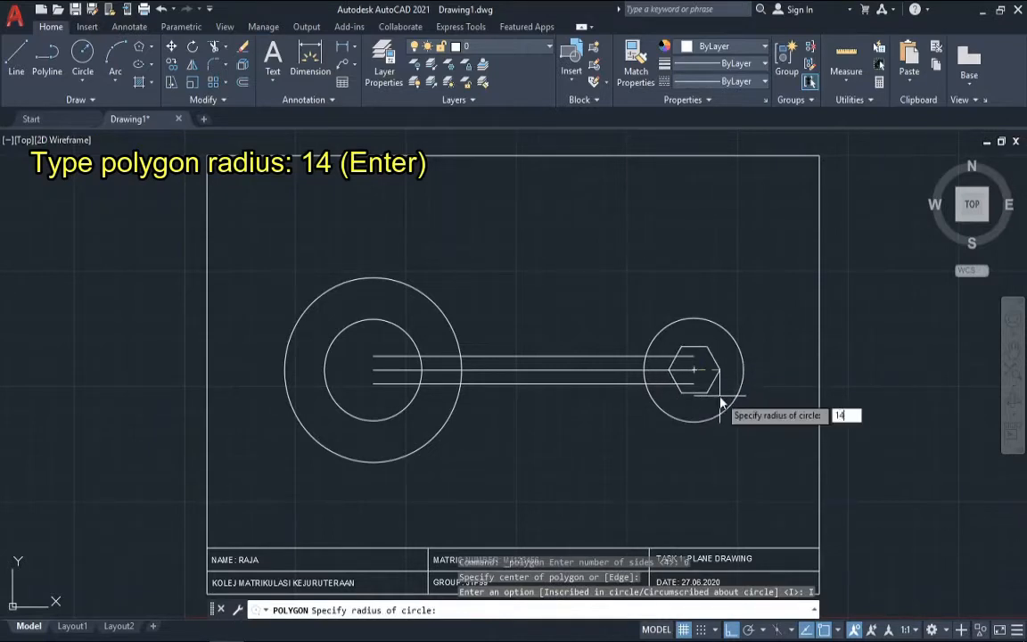
pyautogui.press('Return')
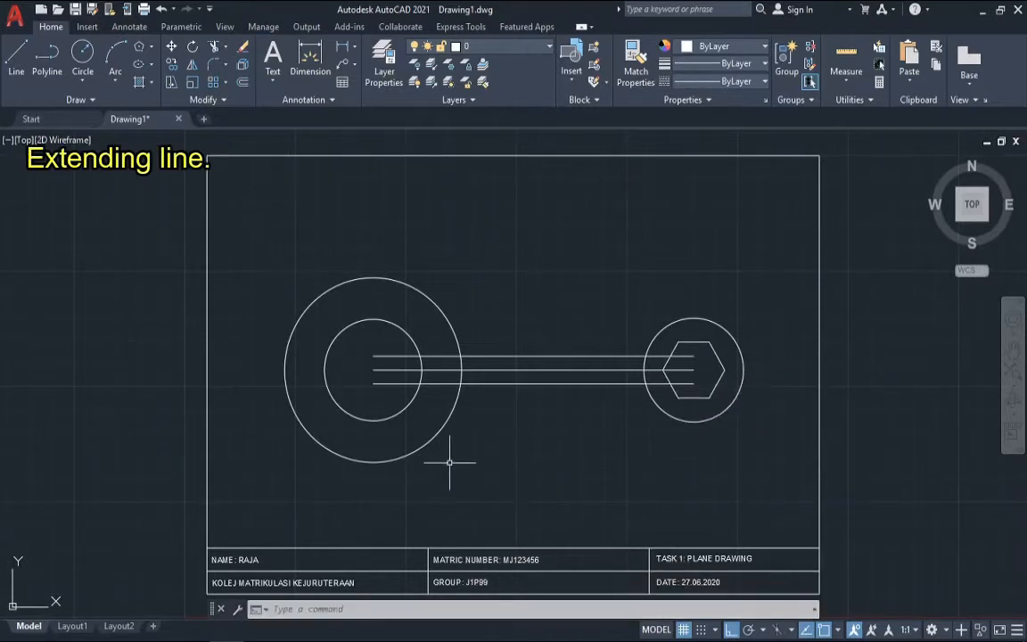
# Stretch the left end of the lower horizontal line horizontally to beyond the left side of the radius 40 circle.
pyautogui.click(385, 384)
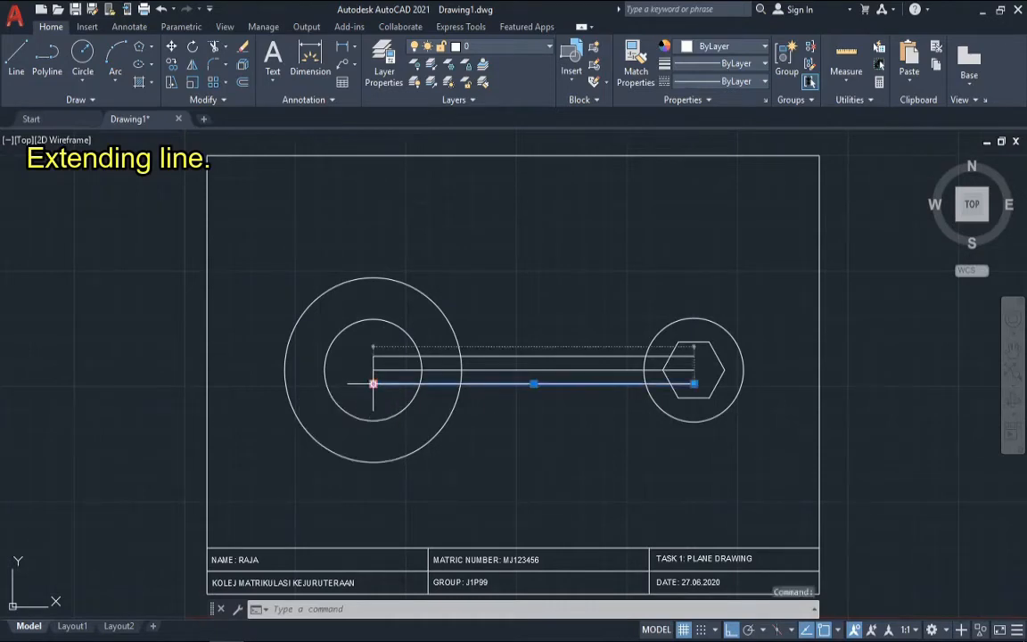
pyautogui.moveTo(374, 385)
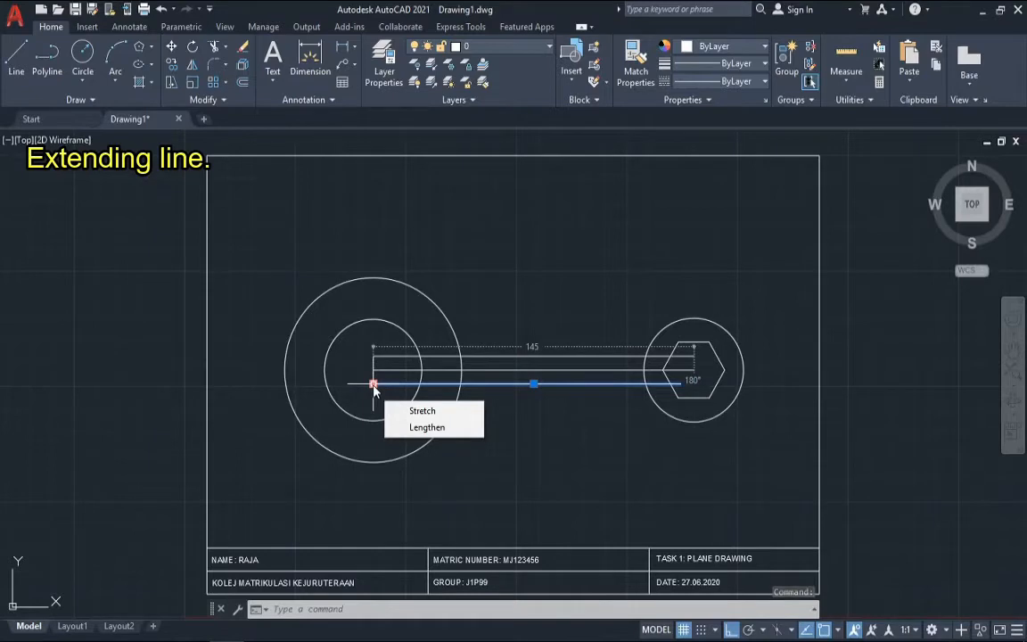
pyautogui.click(374, 385)
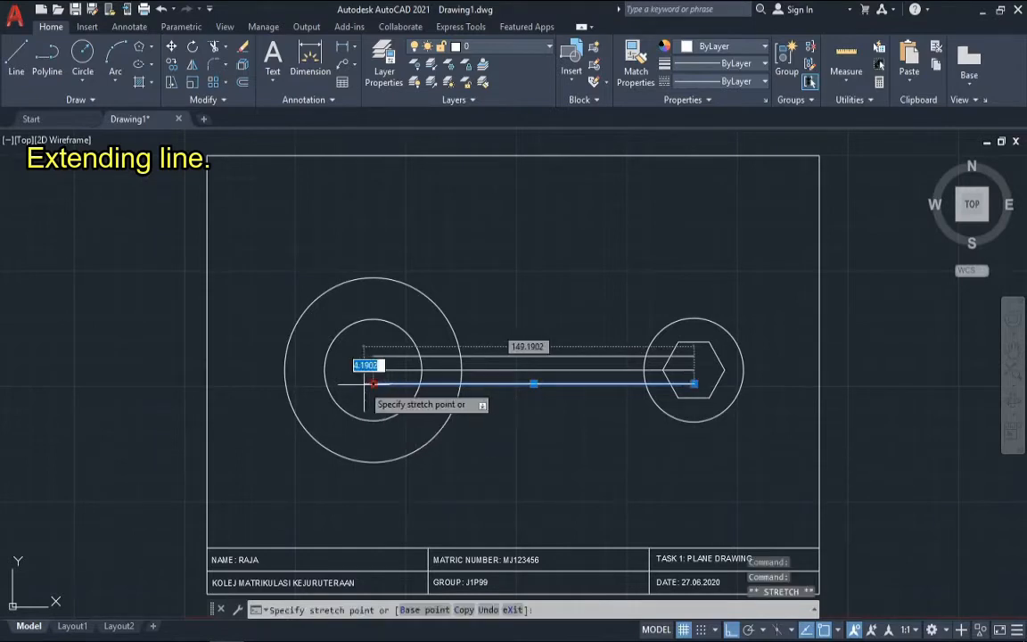
pyautogui.click(233, 385)
pyautogui.press('Escape')
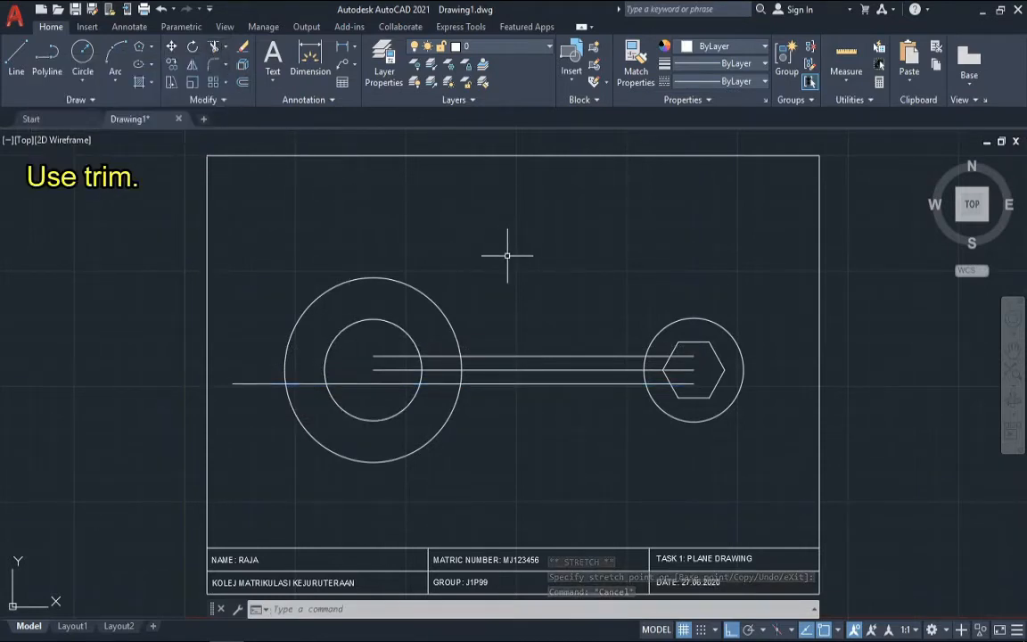
# Trim away the lower line's portions left of the inner circle, both between the two circles and outside the large one.
pyautogui.write('TR')
pyautogui.press('Return')
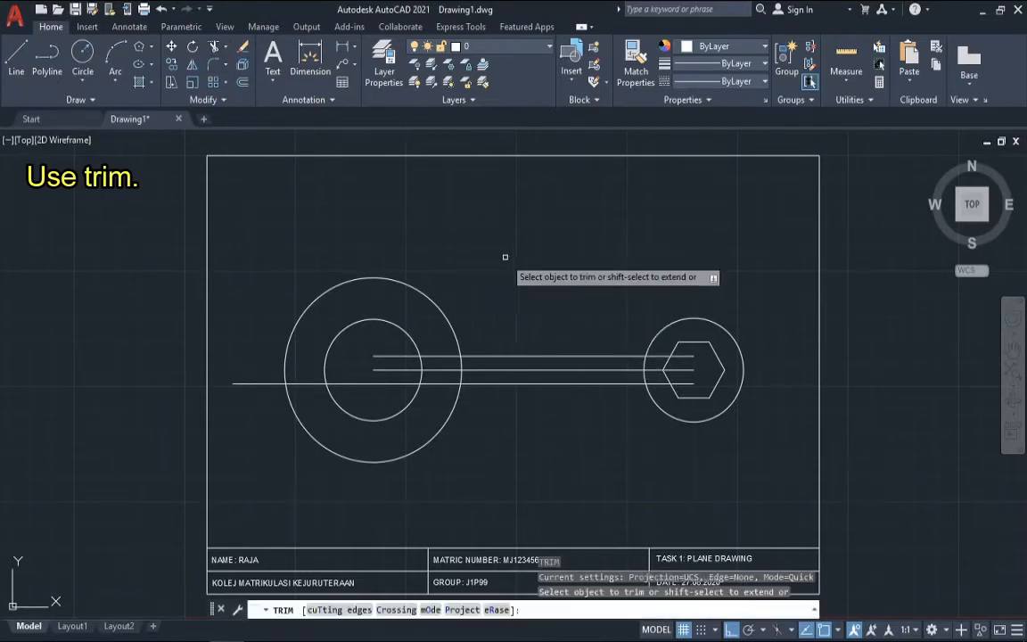
pyautogui.click(305, 382)
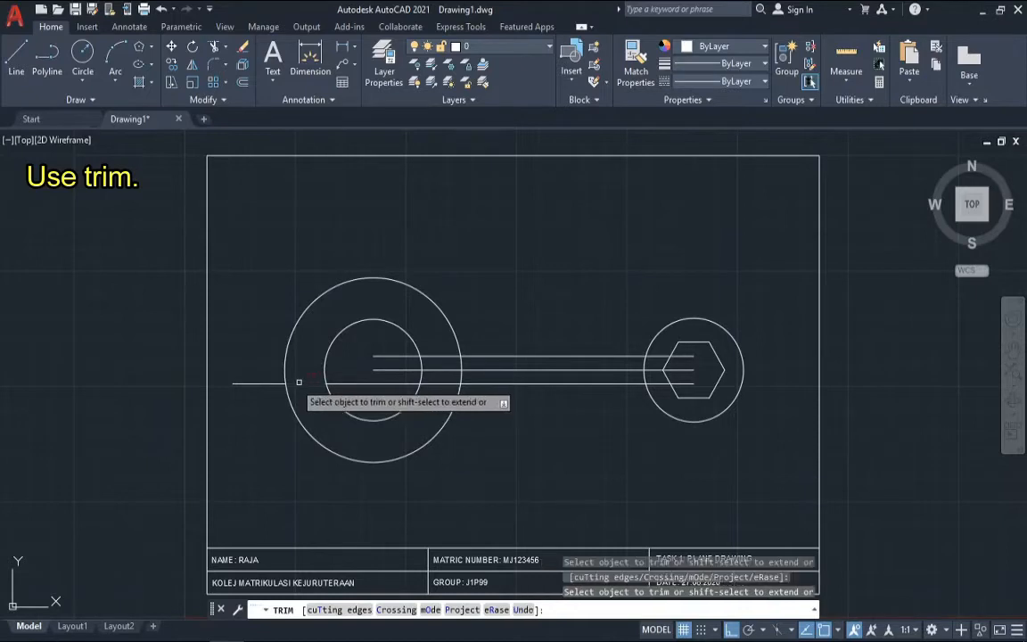
pyautogui.click(269, 382)
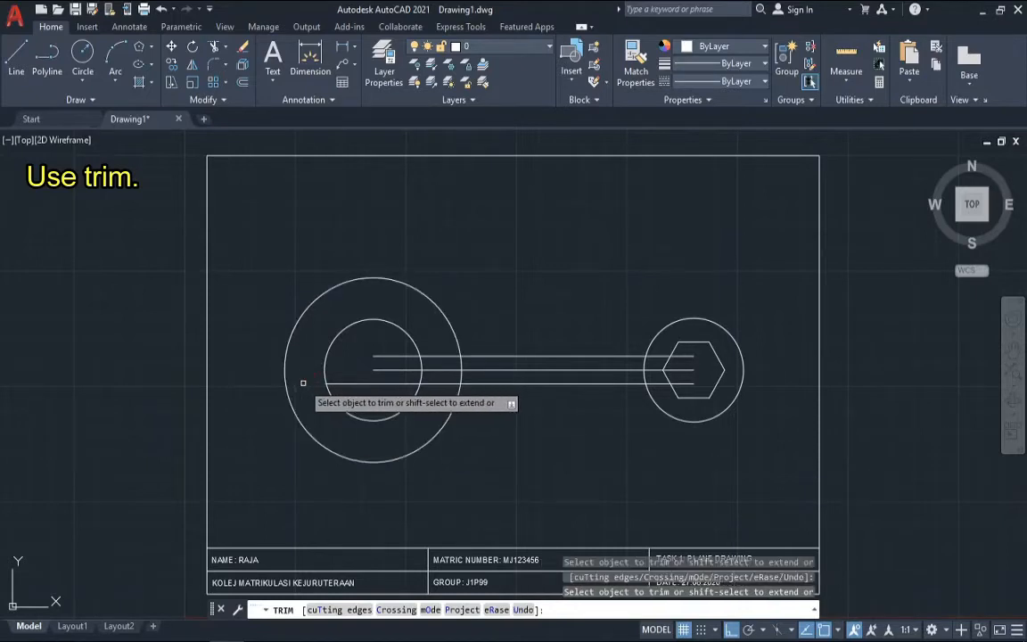
pyautogui.press('Return')
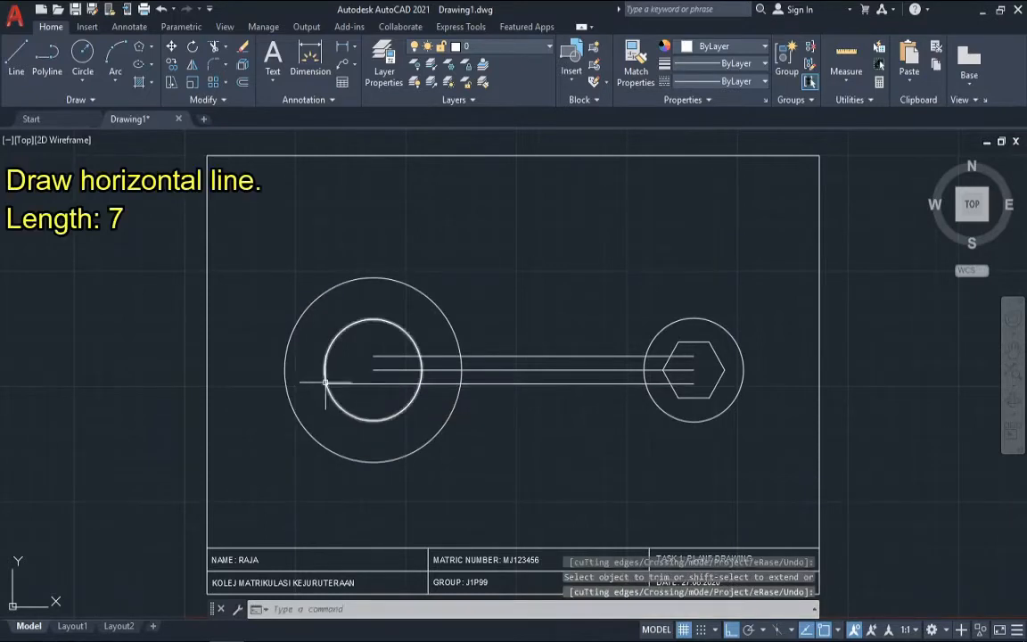
# Draw a horizontal line of length 7 leftward from the point where the lower line meets the inner circle's left side.
pyautogui.click(16, 55)
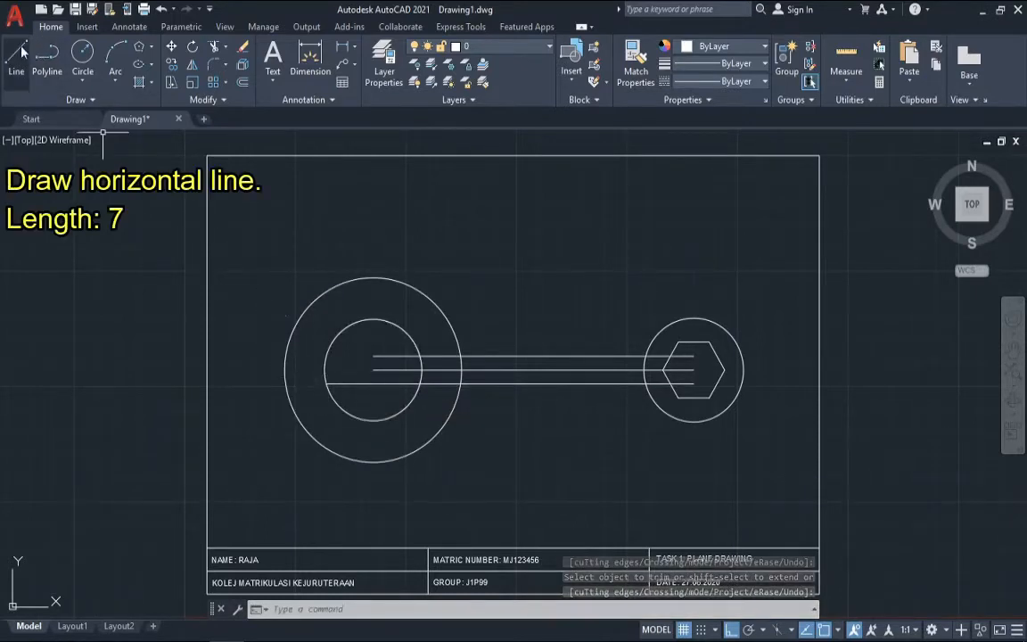
pyautogui.click(325, 383)
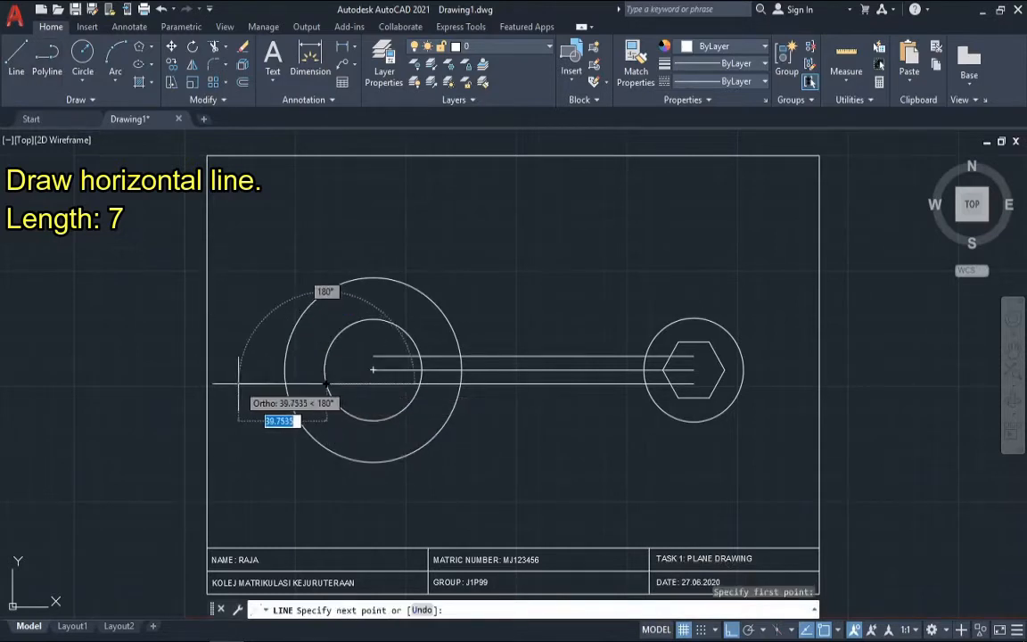
pyautogui.write('7')
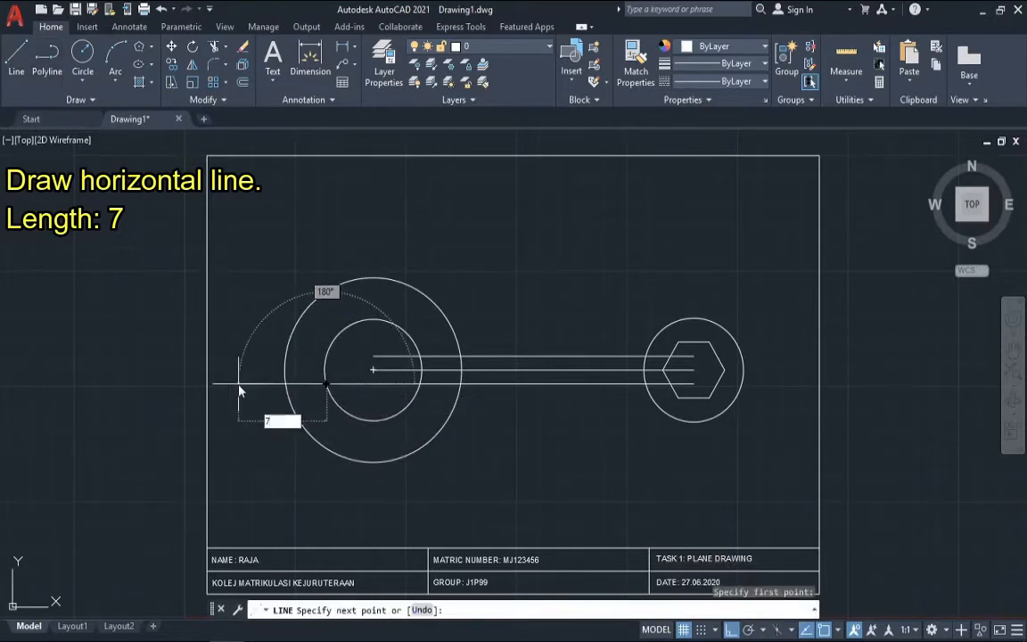
pyautogui.press('Return')
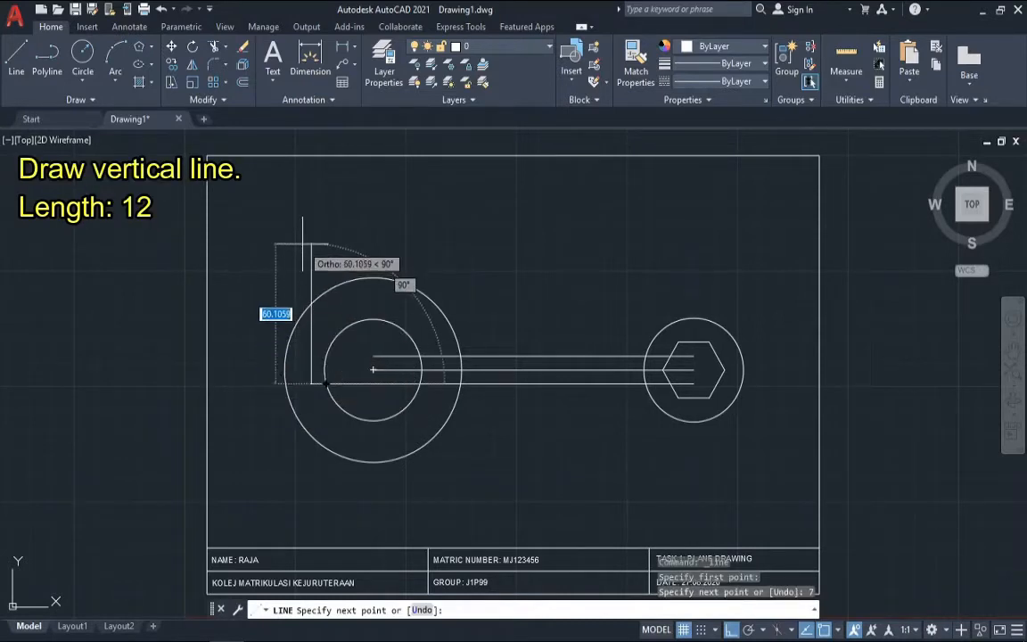
# Draw a vertical line of length 12 upward and close the slot outline horizontally to the upper line's left end.
pyautogui.write('12')
pyautogui.press('Return')
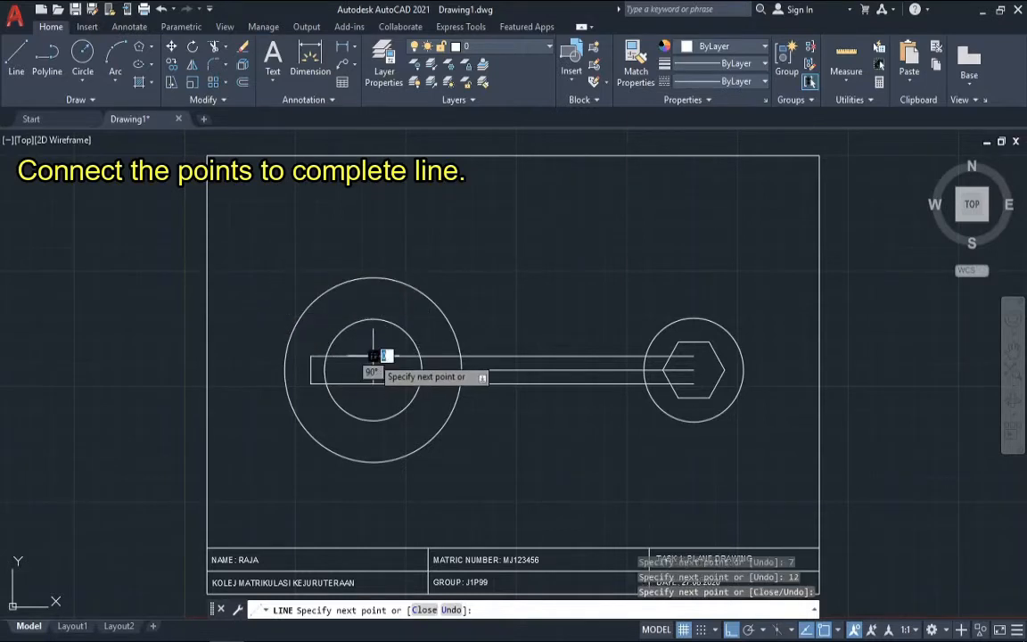
pyautogui.click(373, 356)
pyautogui.press('Escape')
# Trim the inner circle's arc across the slot opening and all portions of the three horizontal lines inside the large circle.
pyautogui.write('TR')
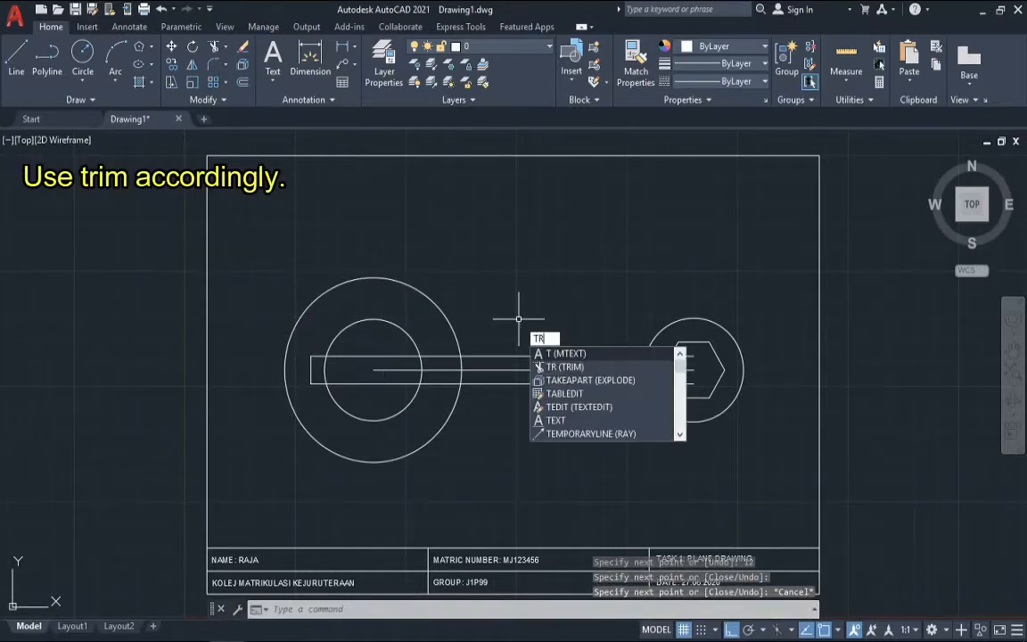
pyautogui.press('Return')
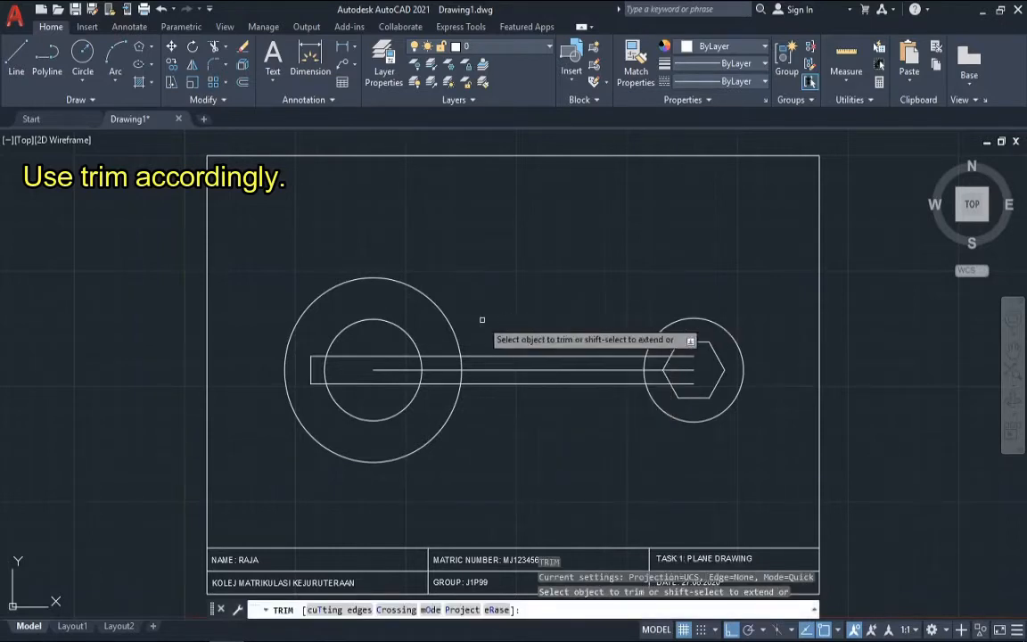
pyautogui.click(332, 358)
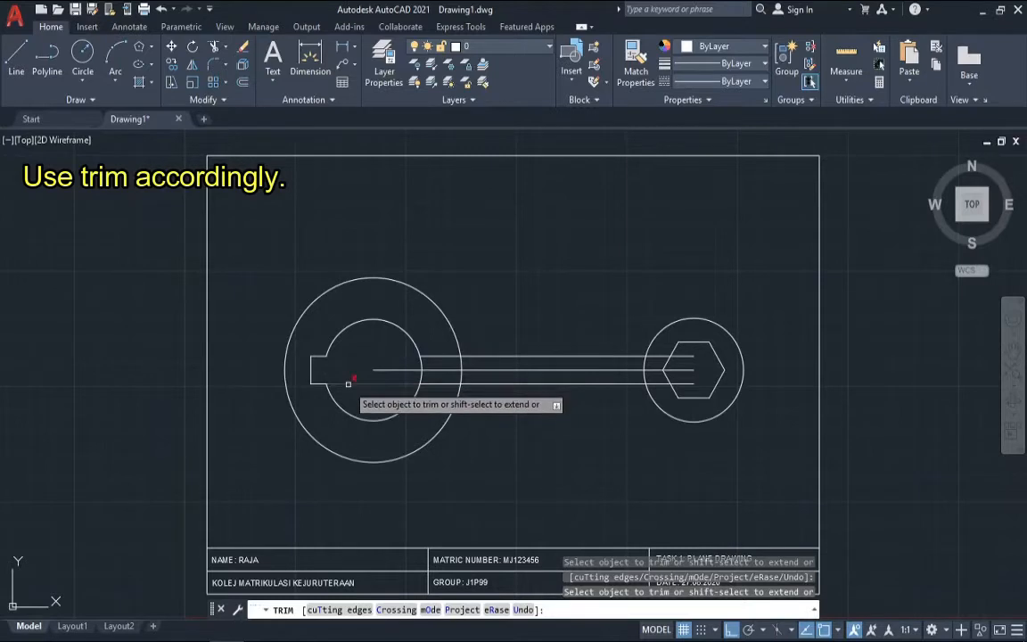
pyautogui.click(395, 368)
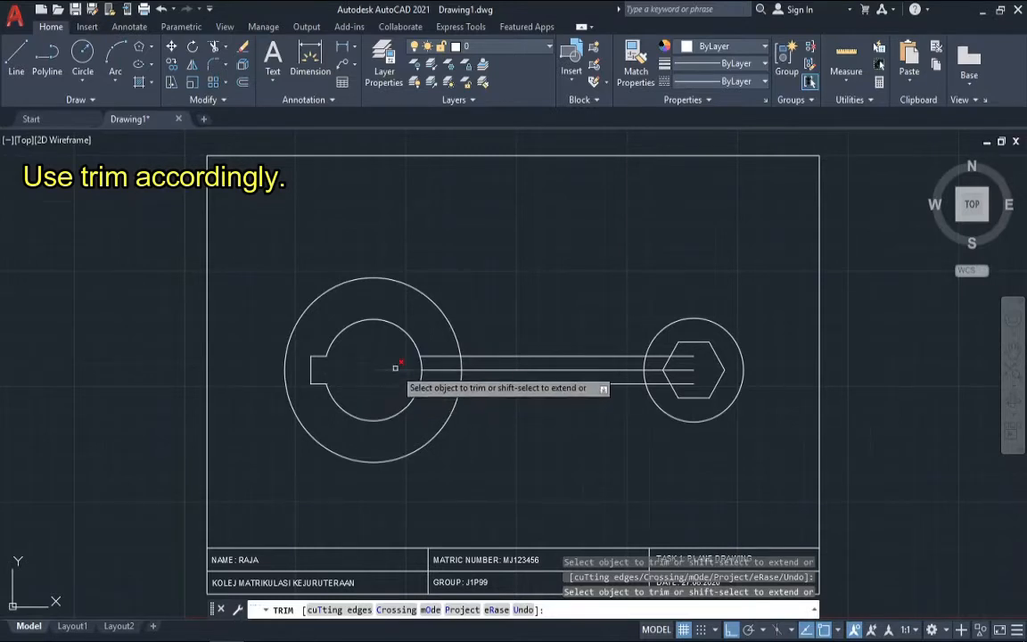
pyautogui.click(441, 357)
pyautogui.click(438, 369)
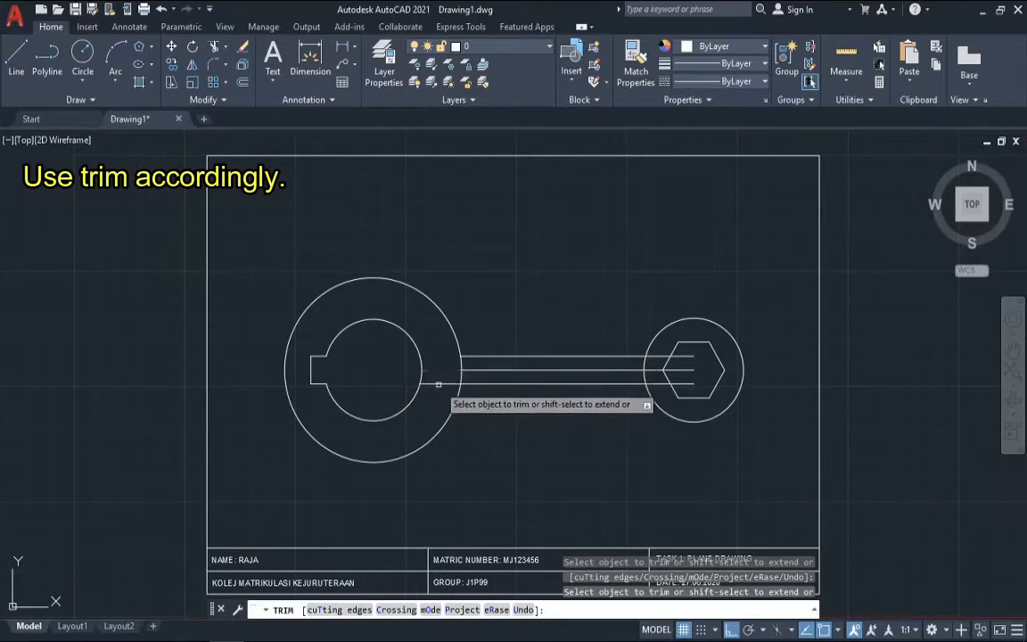
pyautogui.click(439, 383)
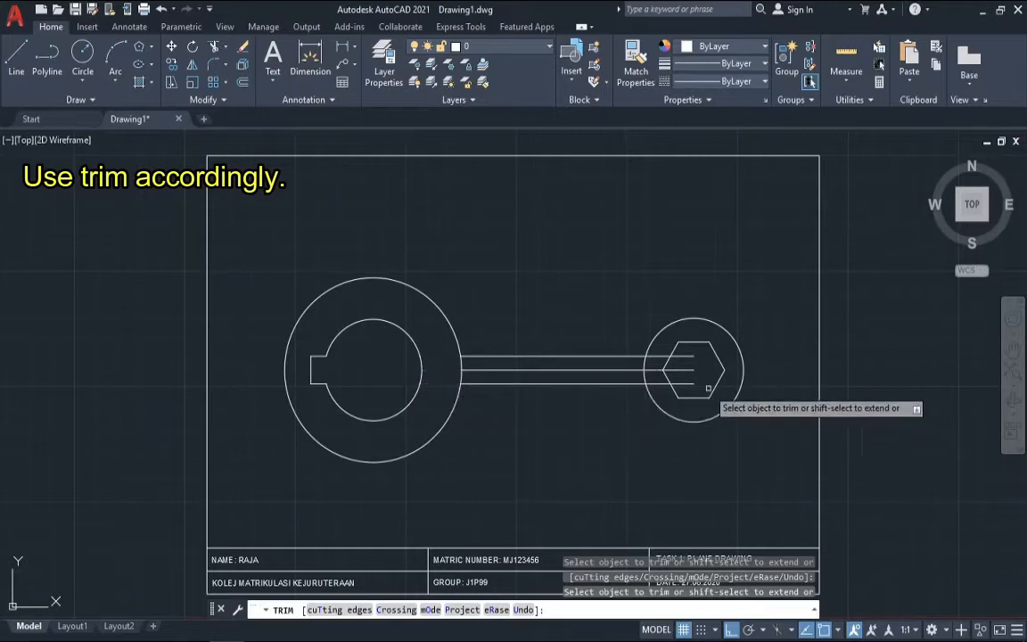
# Trim the three horizontal lines' portions inside the hexagon and between the hexagon and the right-hand circle.
pyautogui.click(681, 371)
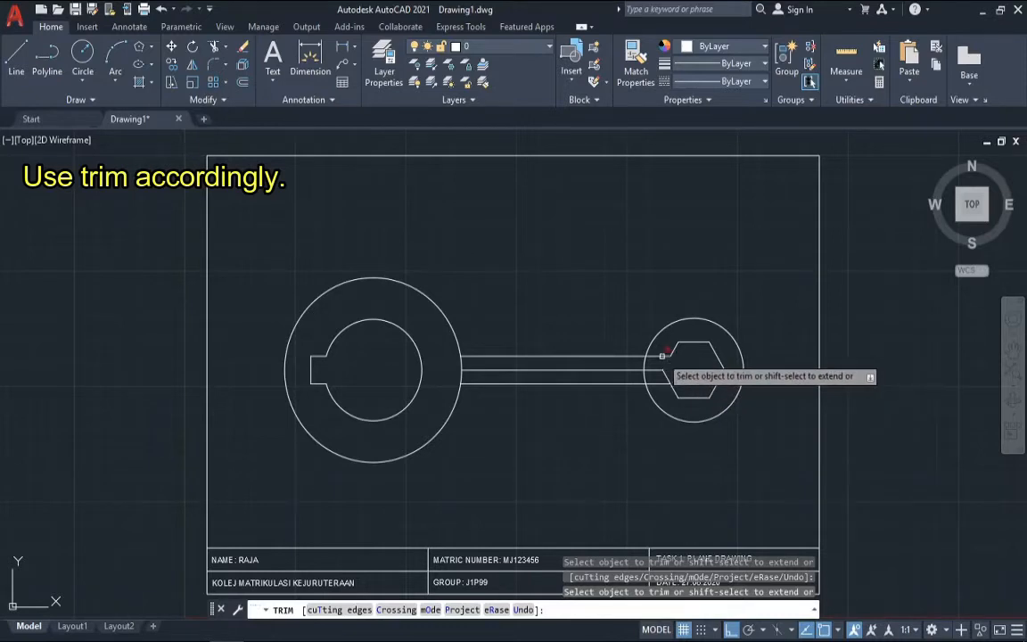
pyautogui.click(680, 359)
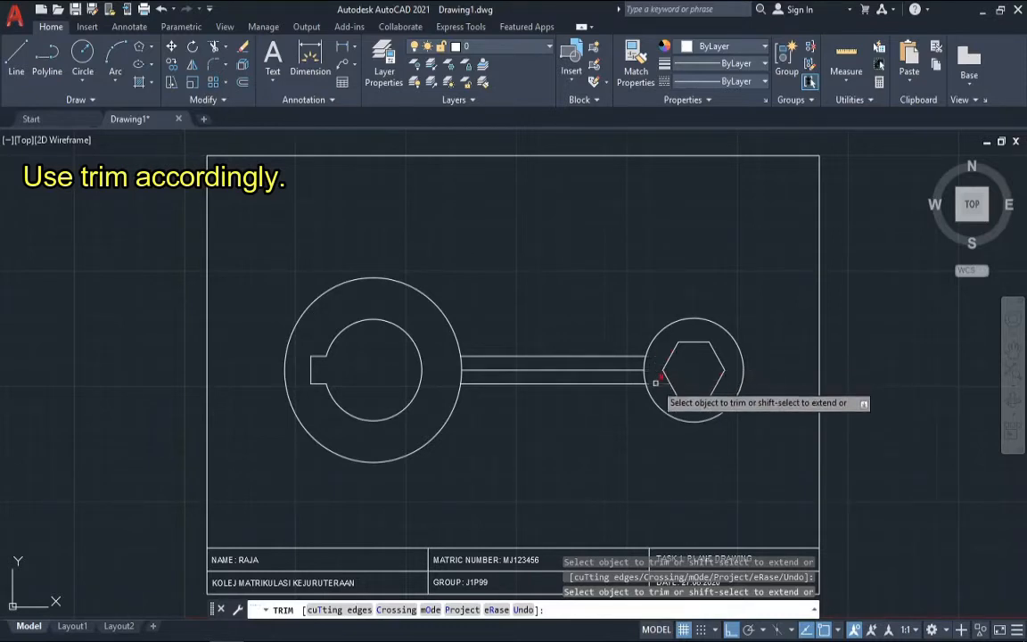
pyautogui.click(659, 372)
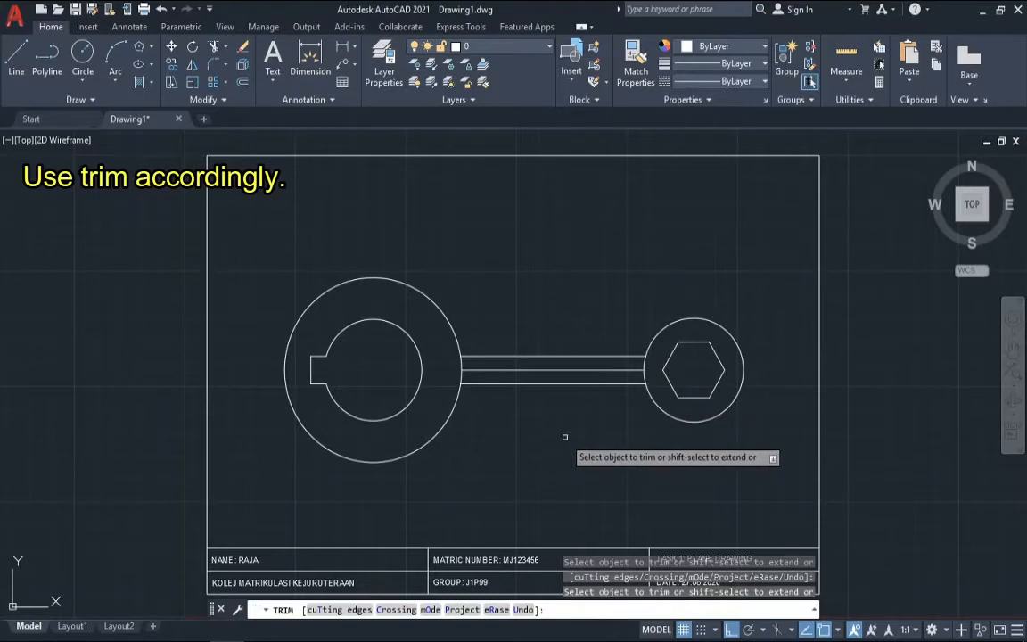
pyautogui.press('Return')
# Draw a line tangent to the upper sides of the large left circle and the right-hand circle, using tangent object snap.
pyautogui.write('l')
pyautogui.press('Return')
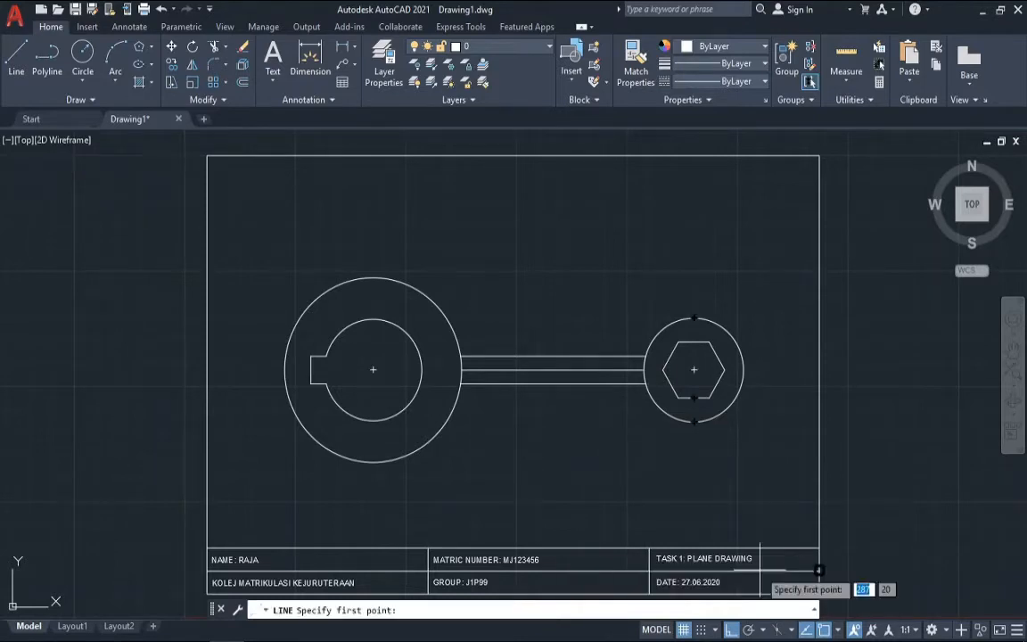
pyautogui.click(839, 630)
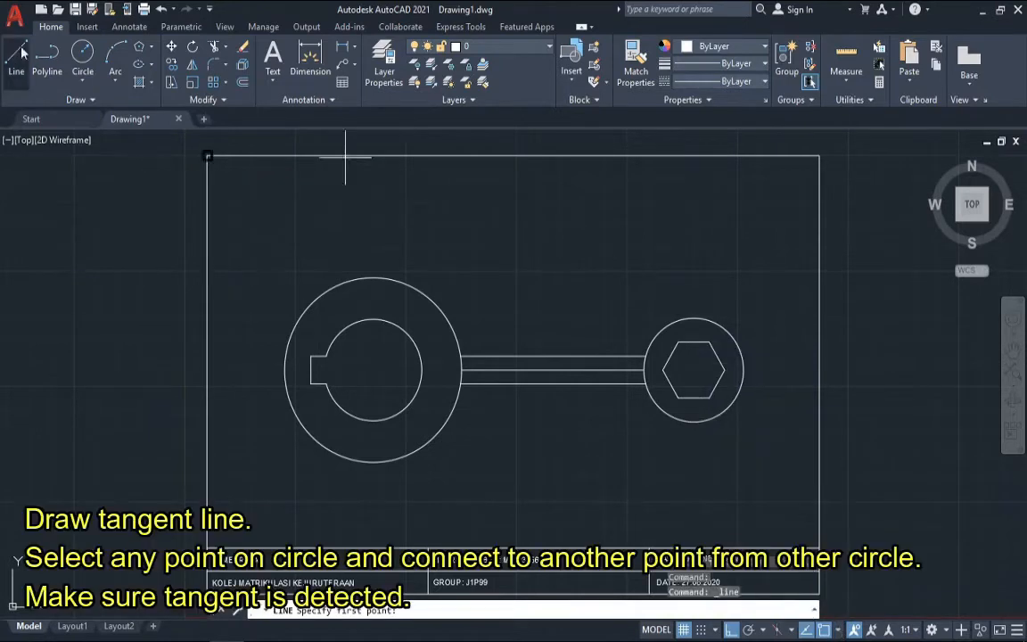
pyautogui.click(413, 281)
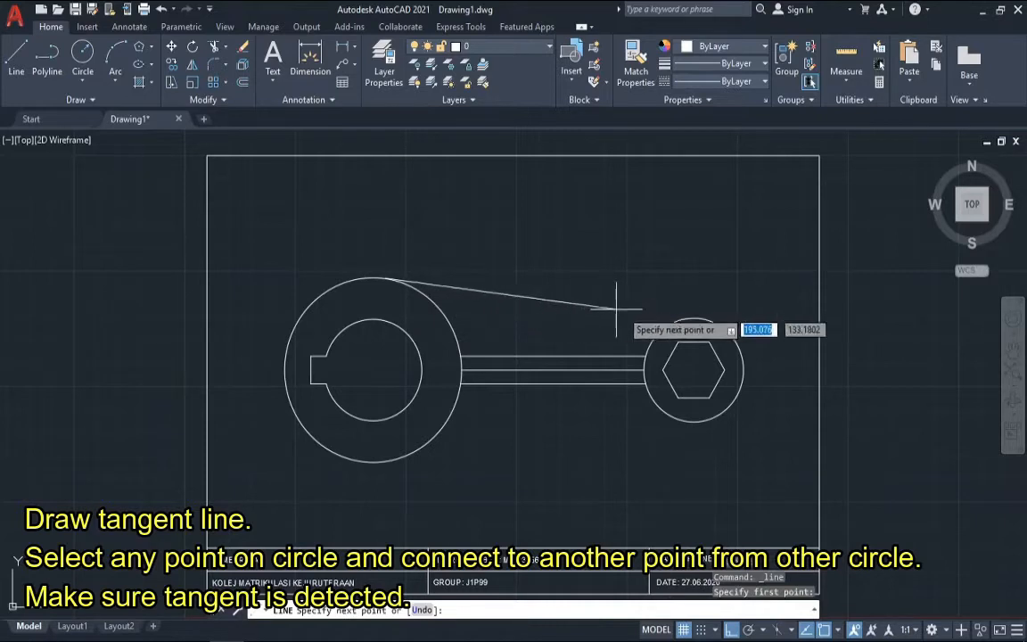
pyautogui.click(696, 317)
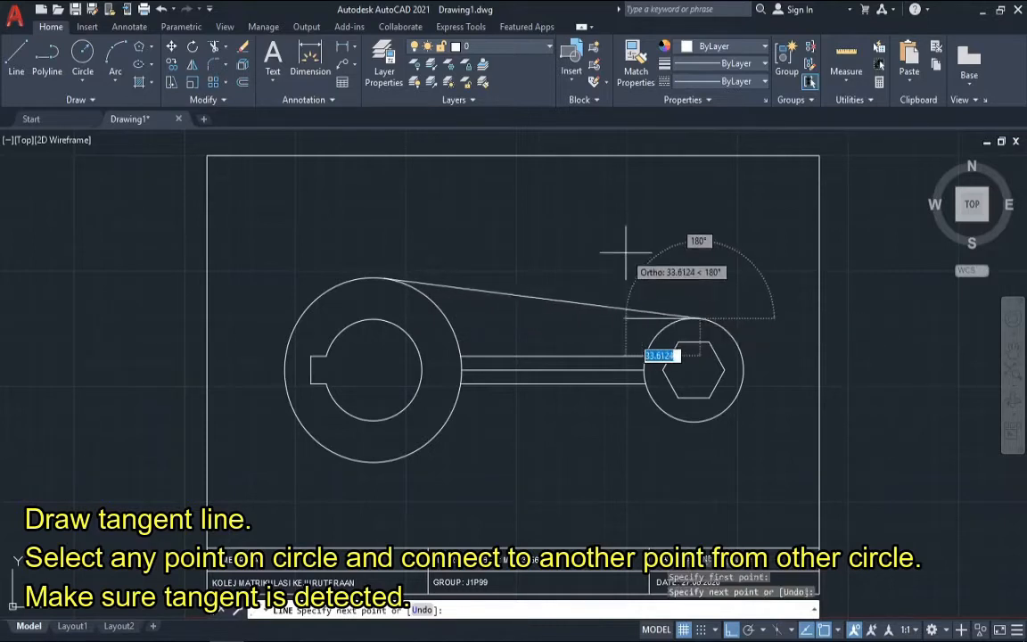
pyautogui.press('Return')
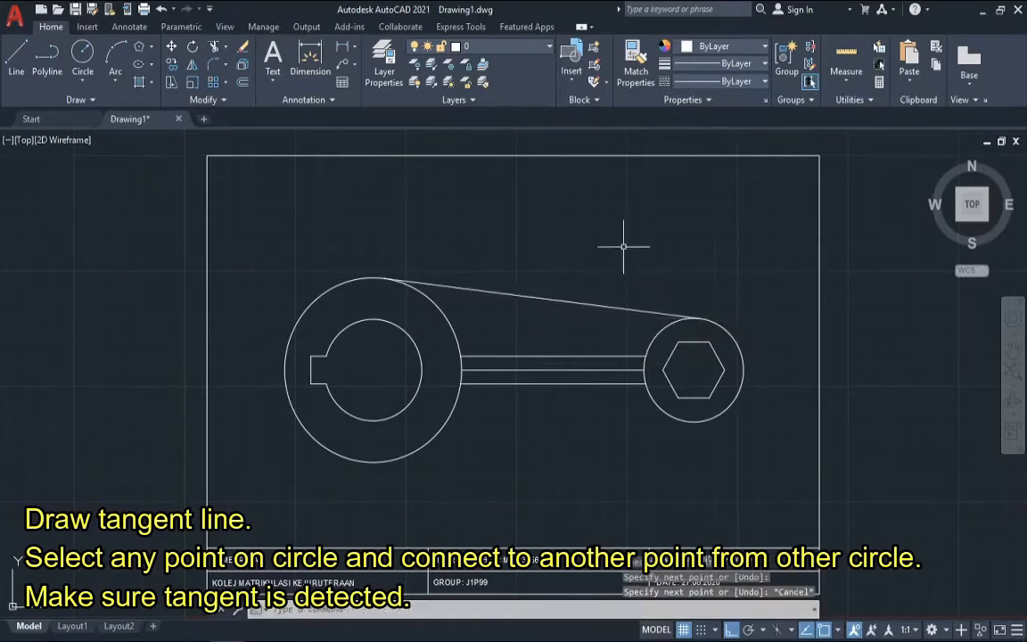
# Draw a line tangent to the lower sides of the large left circle and the right-hand circle.
pyautogui.press('Return')
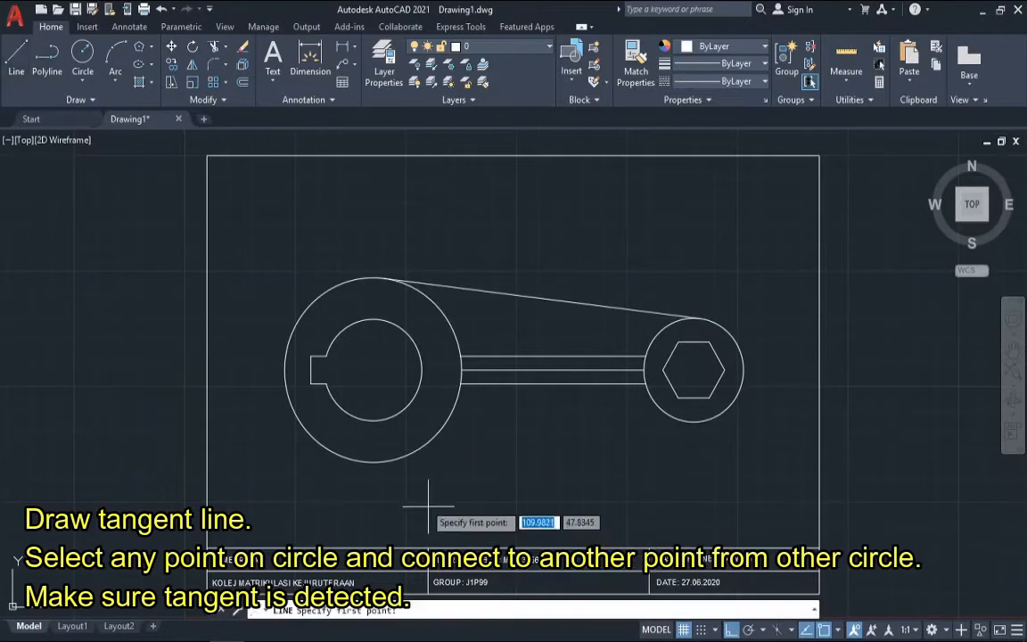
pyautogui.click(379, 460)
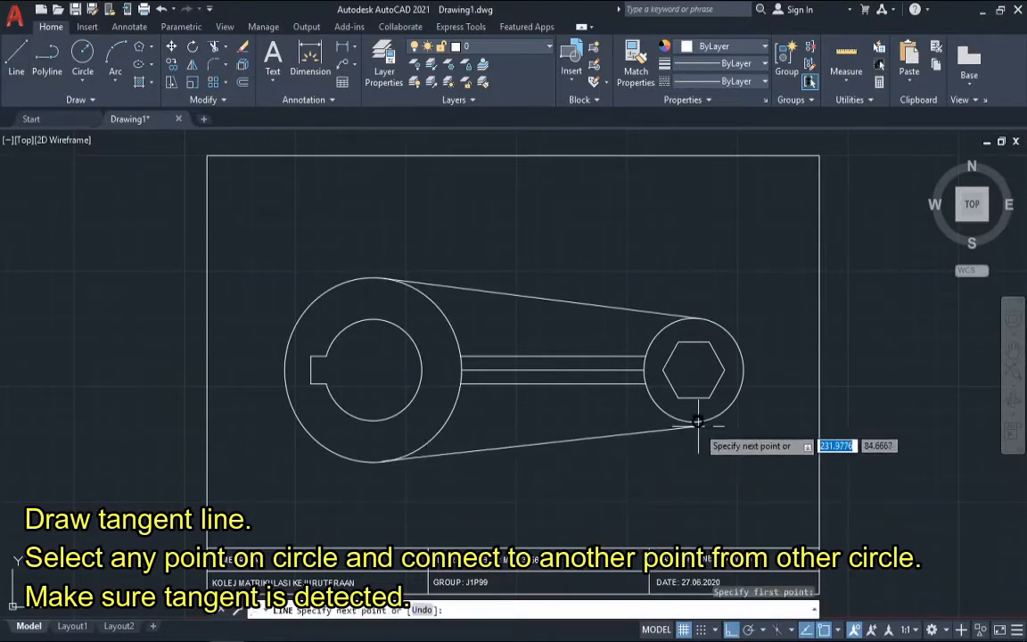
pyautogui.click(700, 421)
pyautogui.press('Escape')
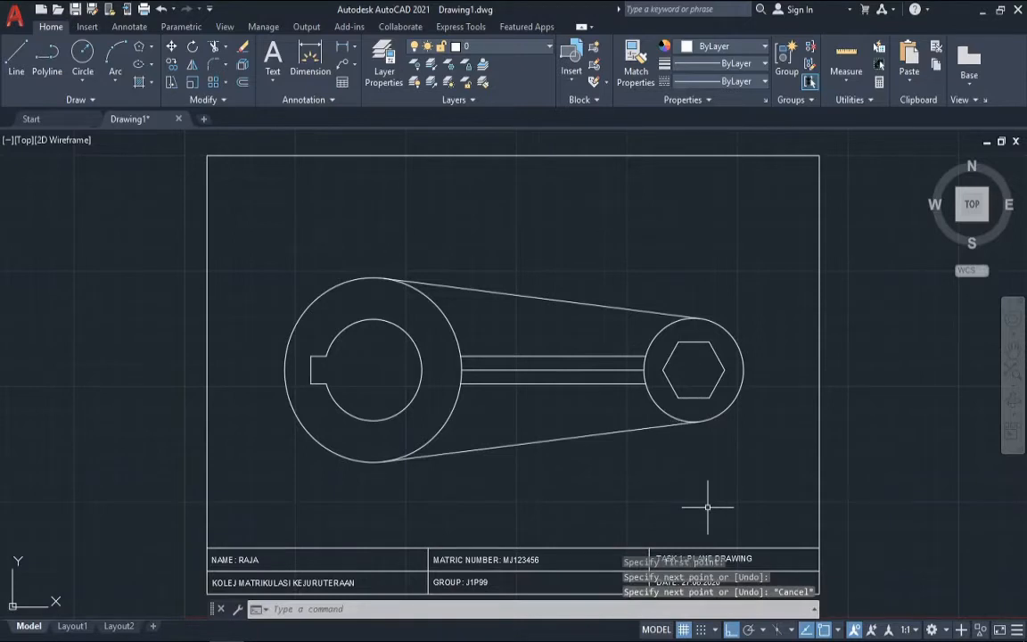
# Move the entire part straight up a short distance inside the border, using the middle horizontal line's midpoint as base point.
pyautogui.click(259, 504)
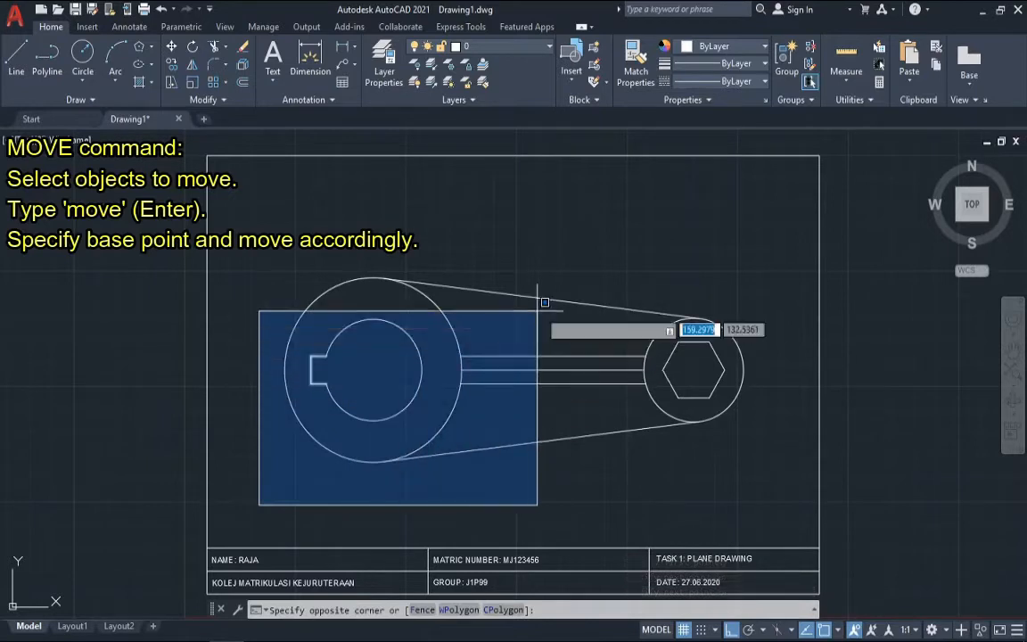
pyautogui.click(776, 259)
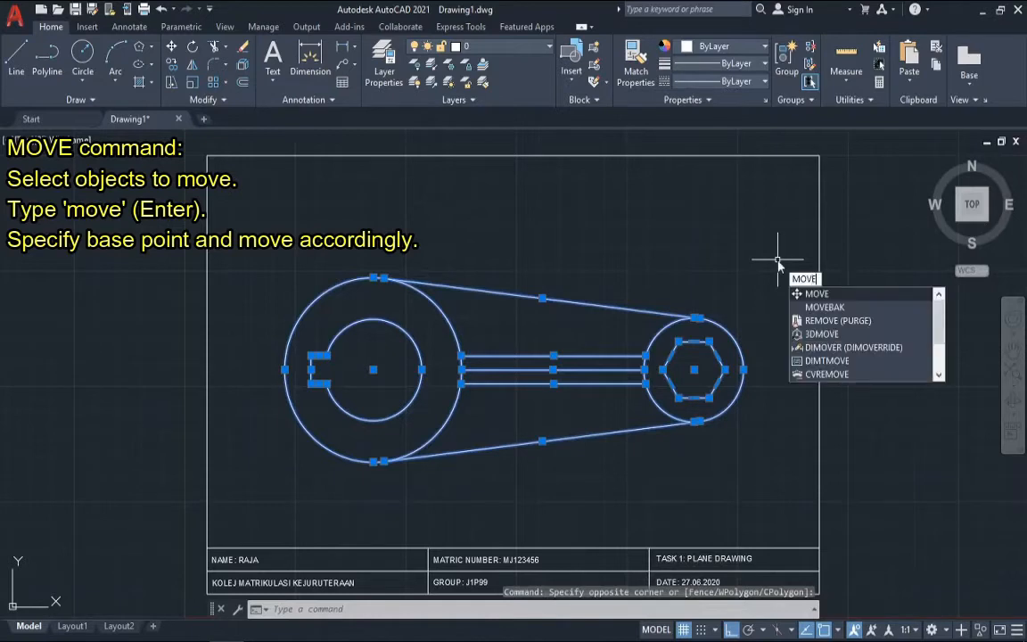
pyautogui.press('Return')
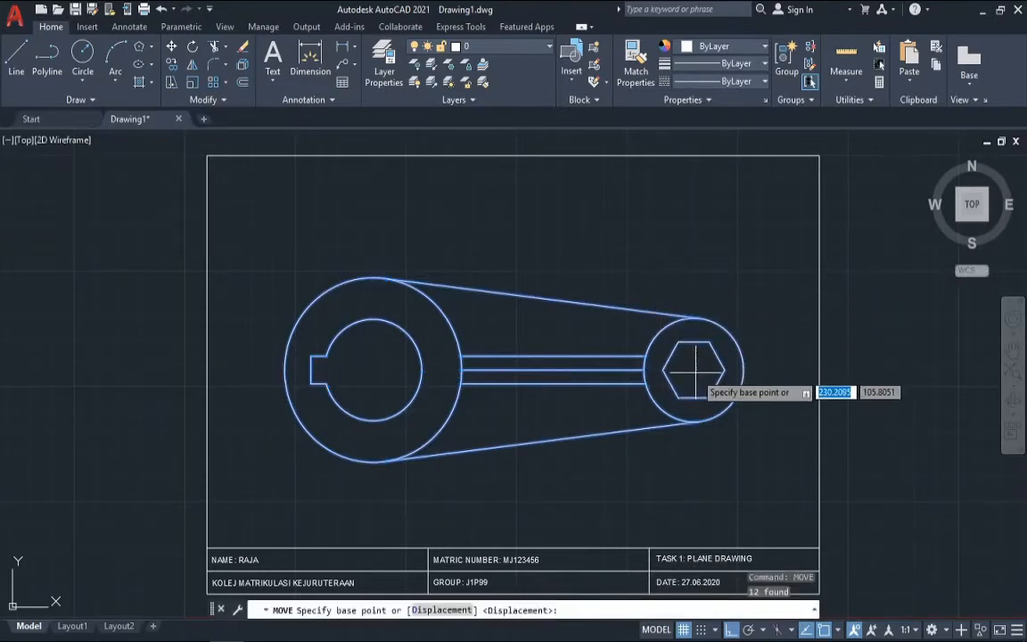
pyautogui.click(553, 368)
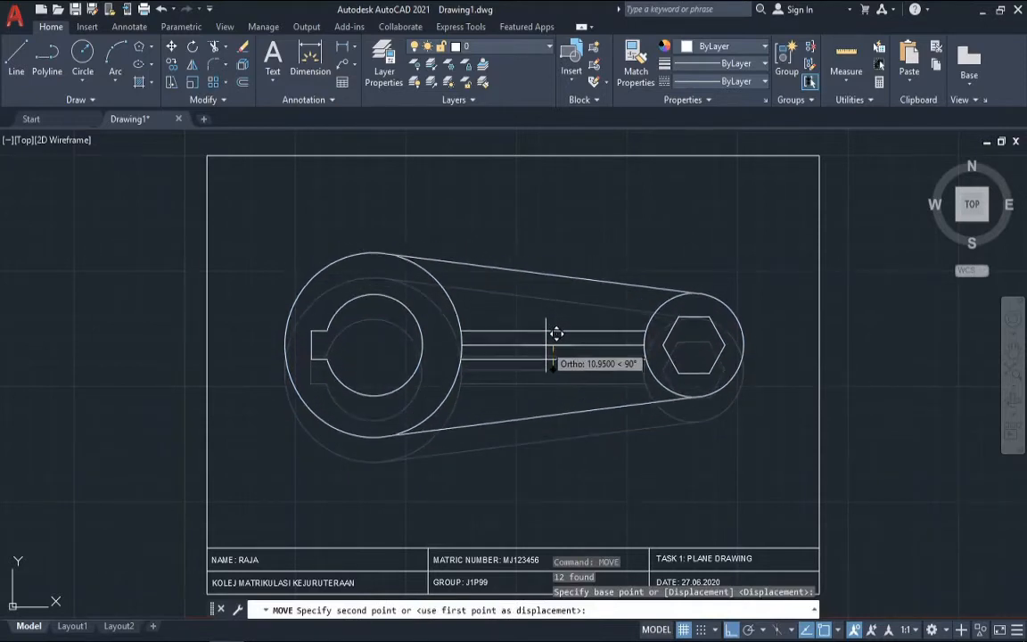
pyautogui.click(556, 329)
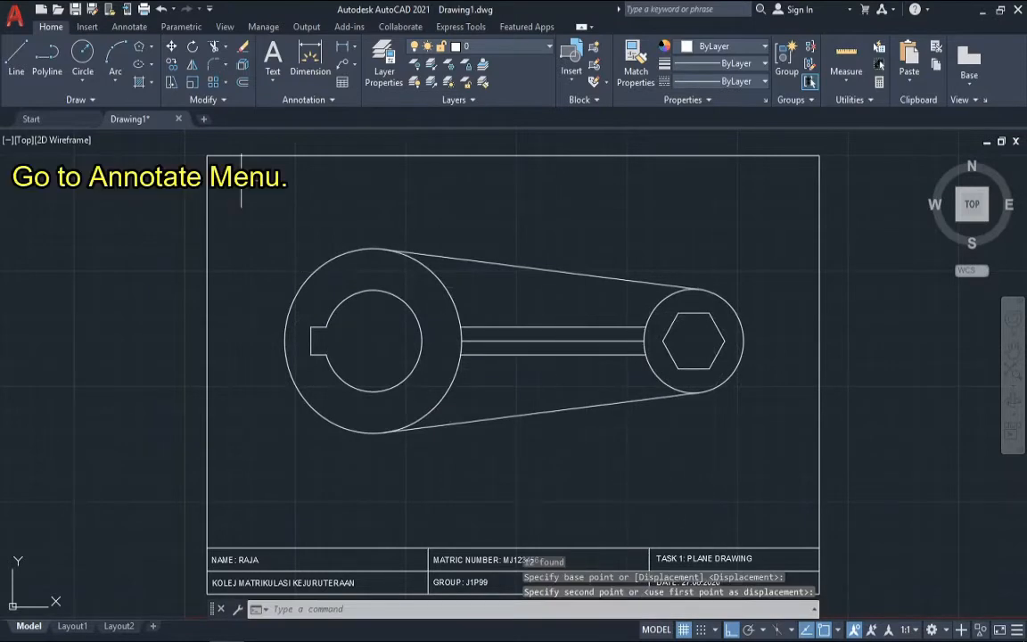
# Create a new dimension style named Copy of ISO-25, starting with ISO-25 and used for all dimensions.
pyautogui.click(124, 27)
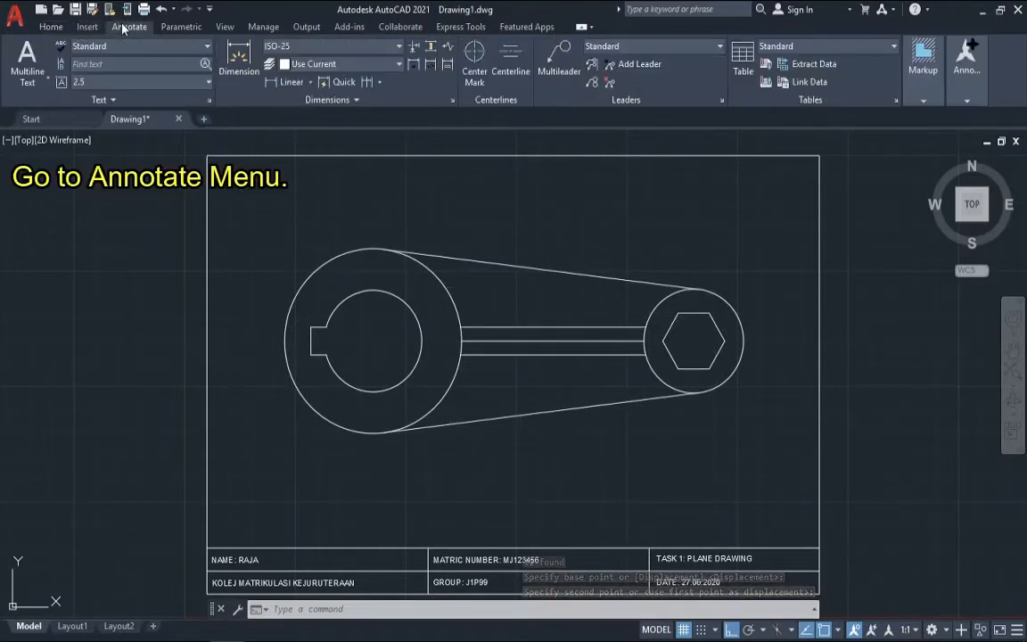
pyautogui.click(400, 47)
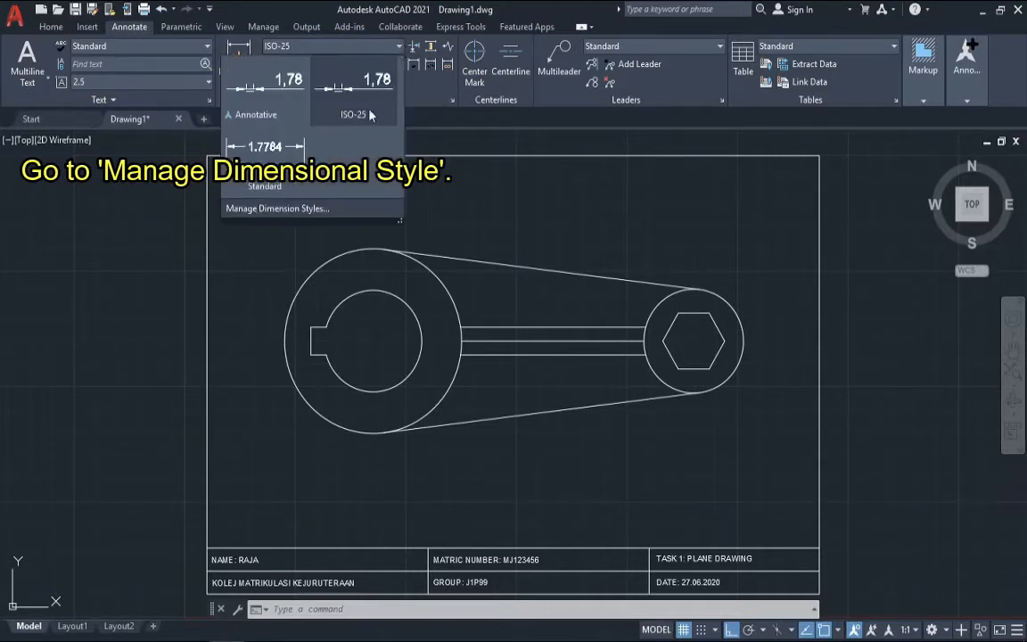
pyautogui.click(323, 208)
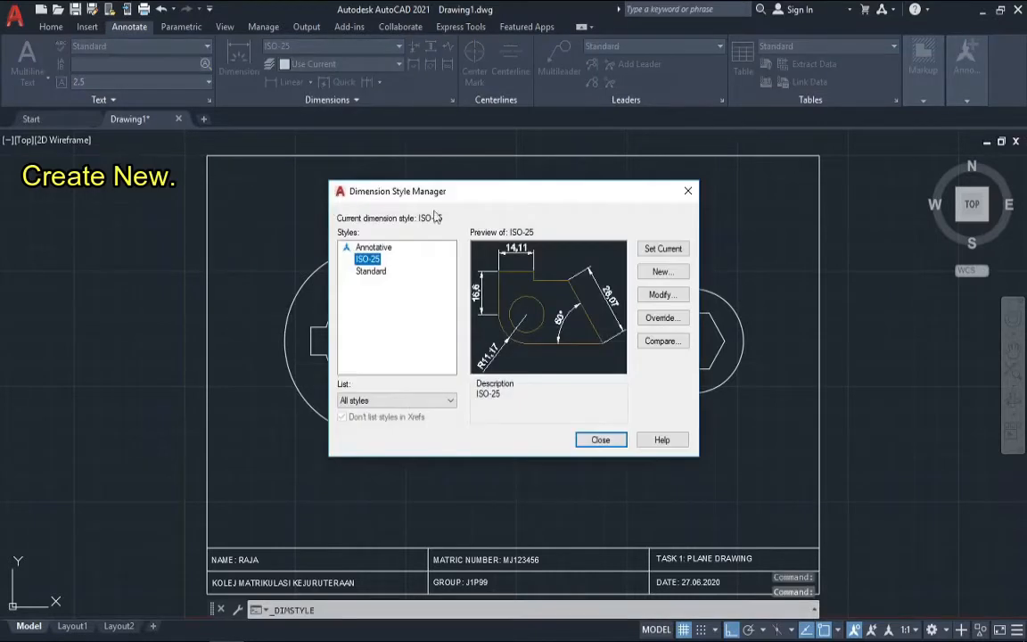
pyautogui.click(662, 273)
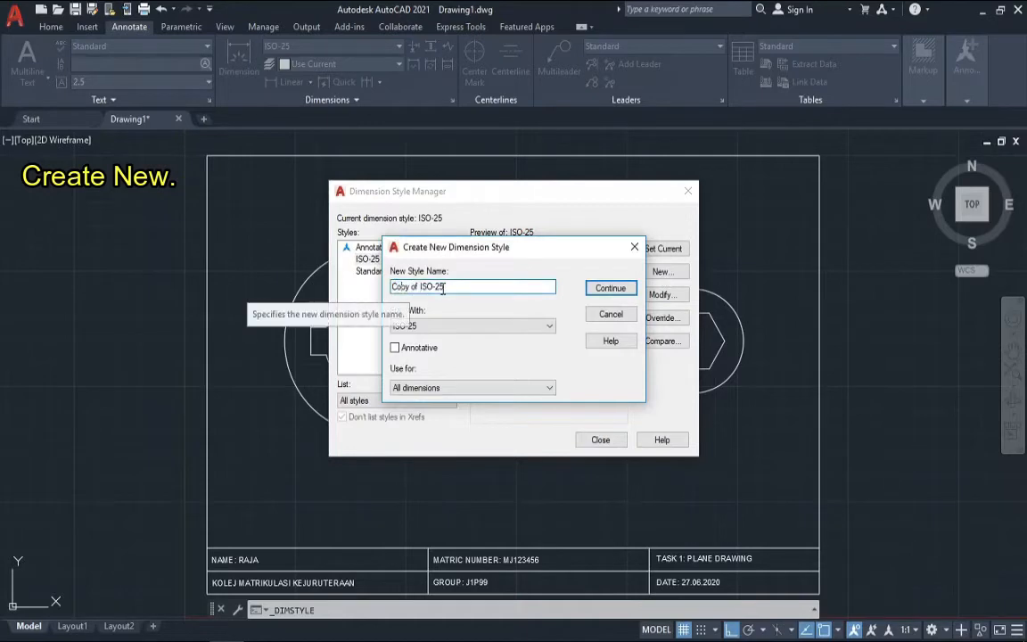
pyautogui.click(627, 291)
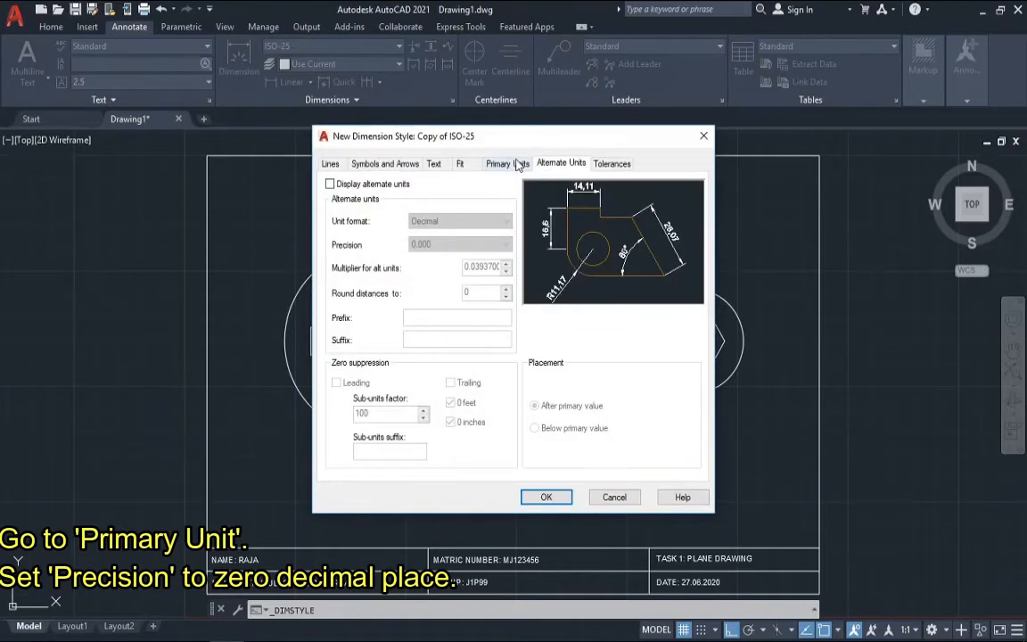
# Set the new style's linear dimension precision to 0 in its primary units and select Copy of ISO-25 as current dimension style.
pyautogui.click(519, 166)
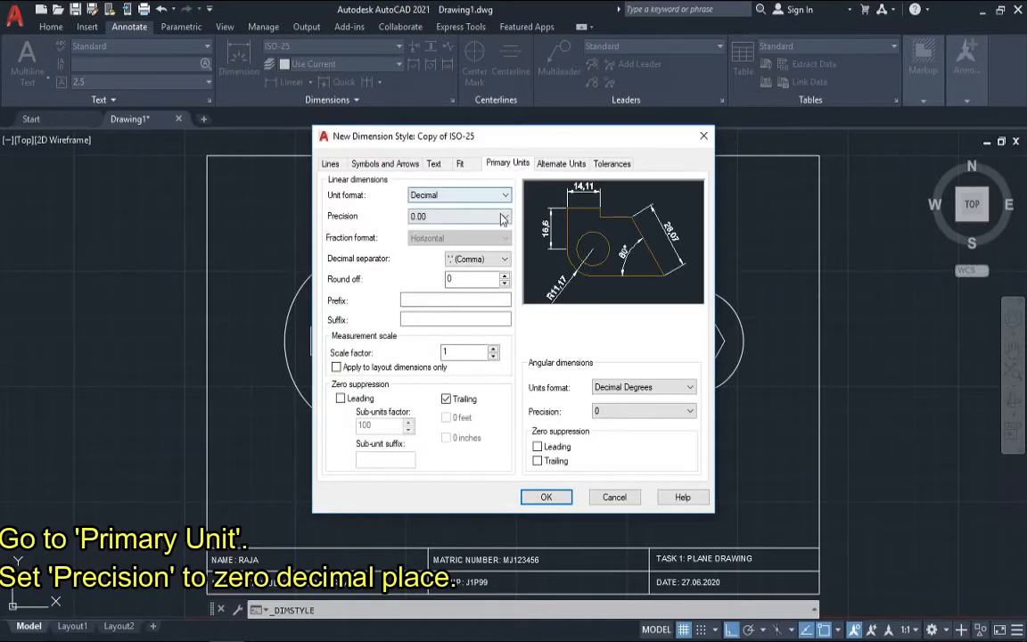
pyautogui.click(504, 218)
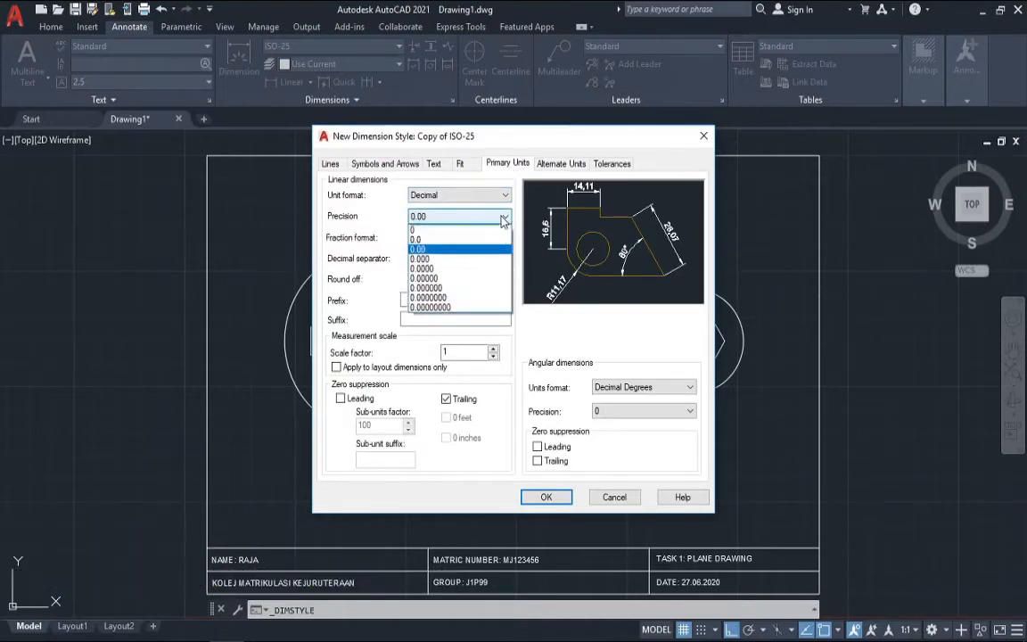
pyautogui.click(497, 232)
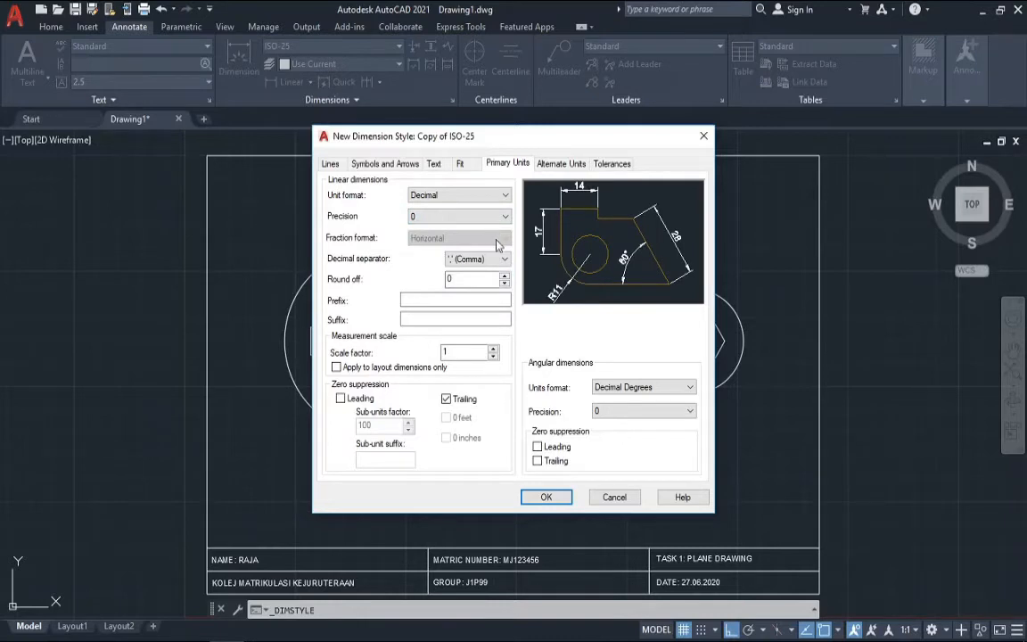
pyautogui.click(548, 497)
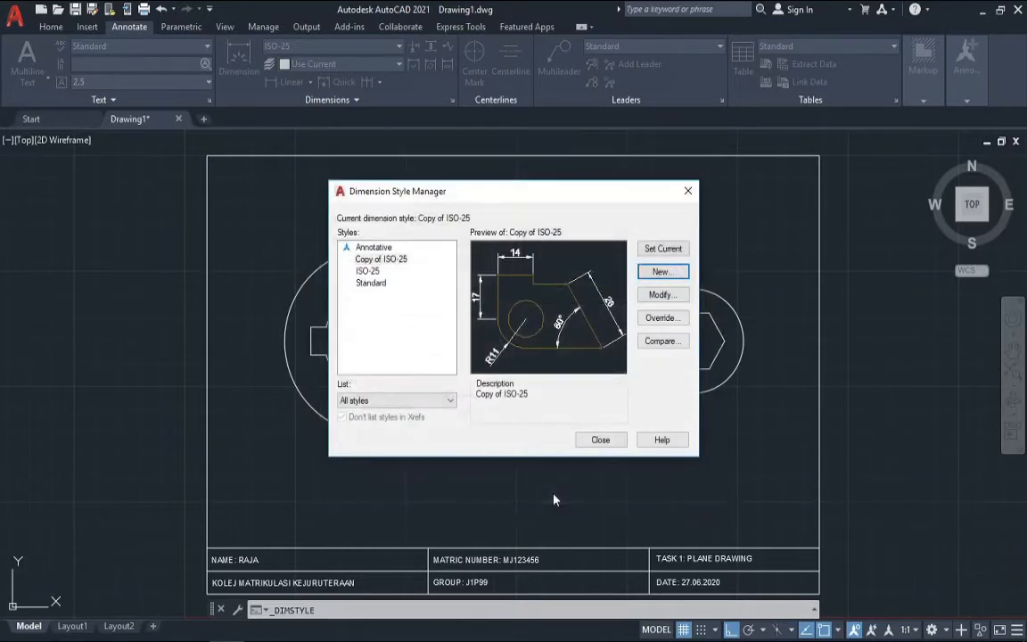
pyautogui.click(594, 440)
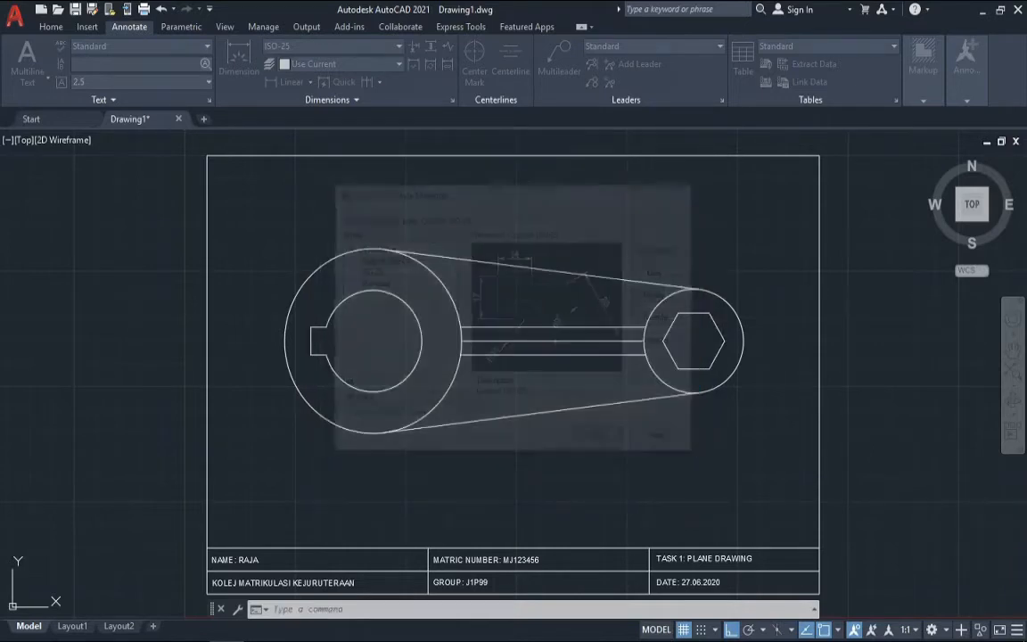
pyautogui.click(399, 46)
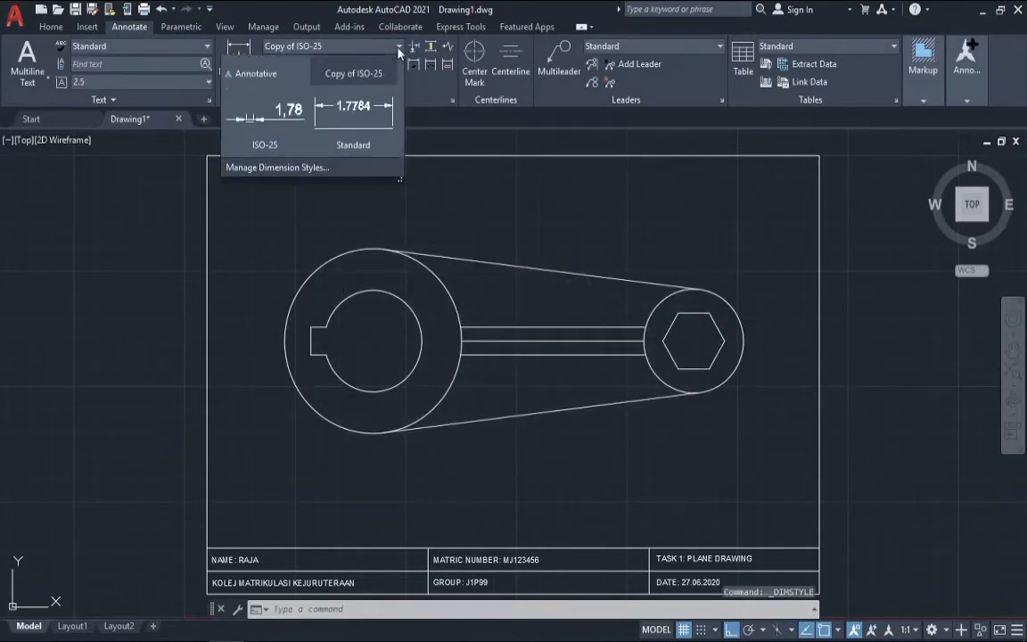
pyautogui.click(326, 88)
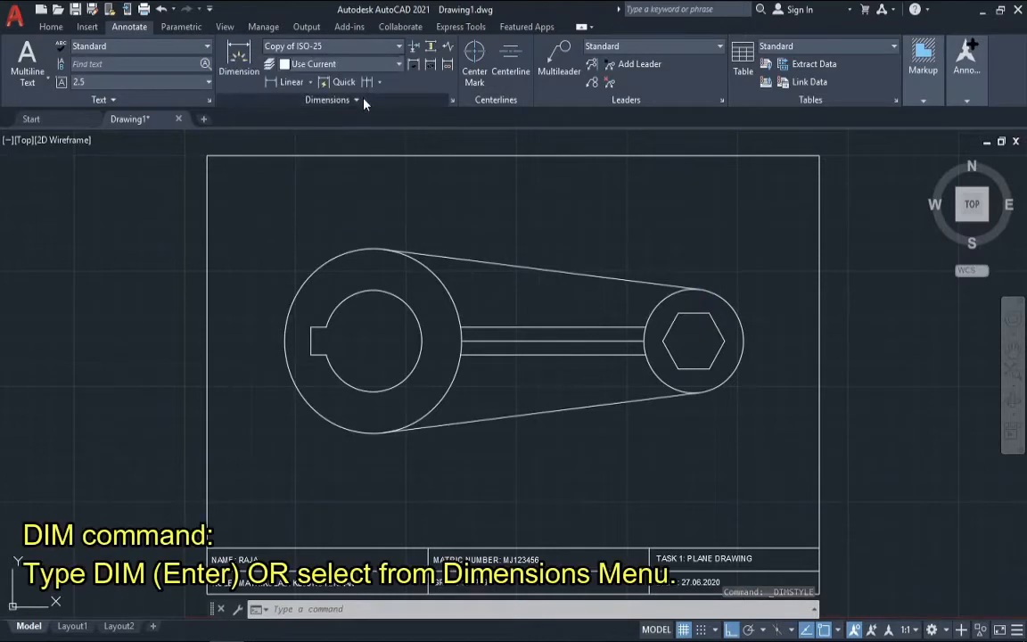
# Add a horizontal linear dimension between the centres of the large circle and the right-hand circle, placed above the part.
pyautogui.click(312, 82)
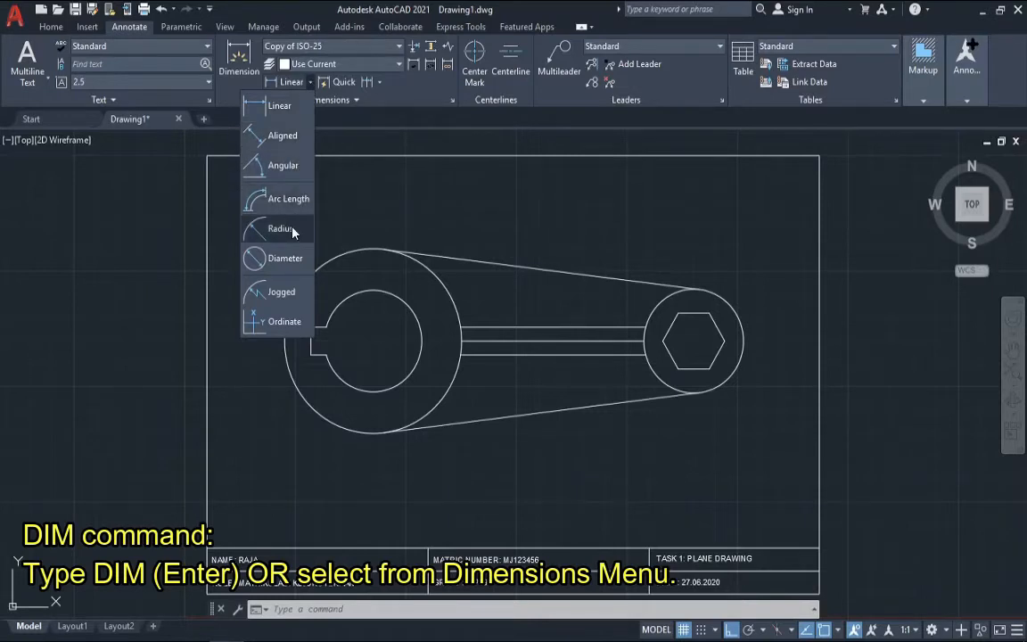
pyautogui.click(281, 107)
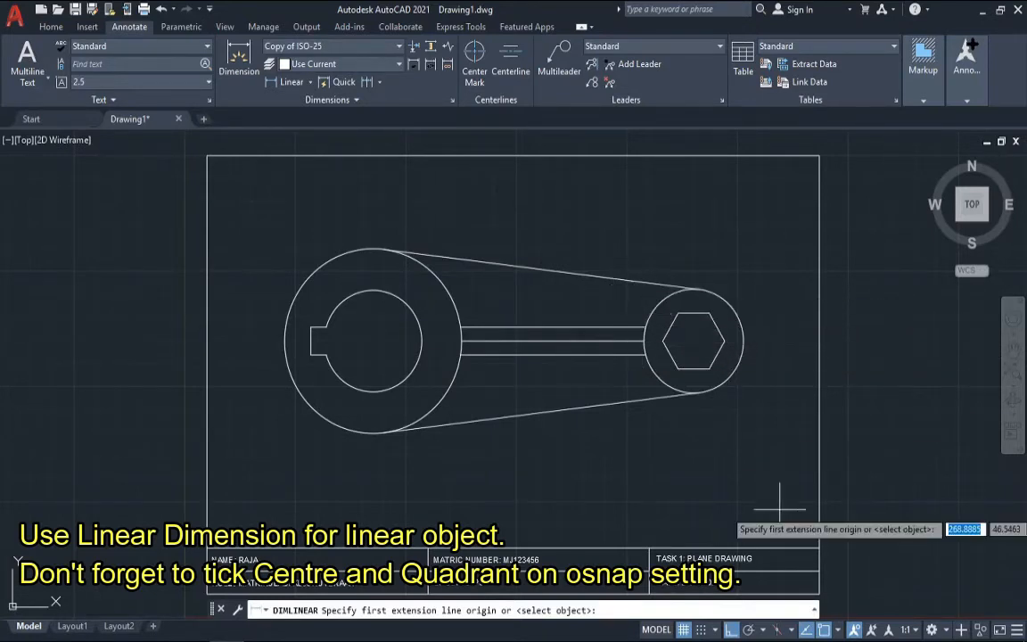
pyautogui.click(839, 631)
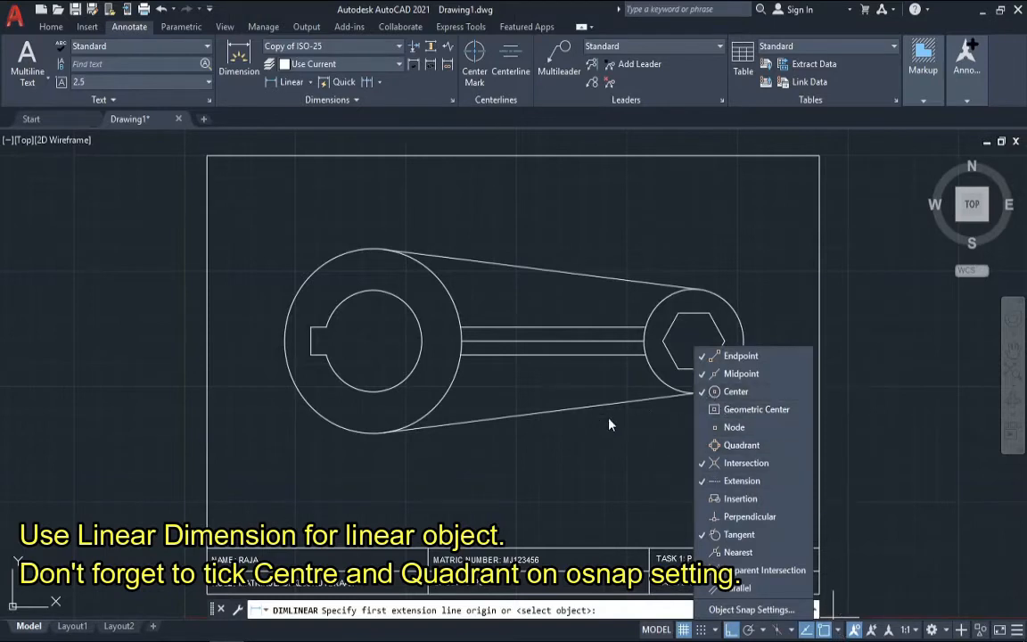
pyautogui.click(837, 631)
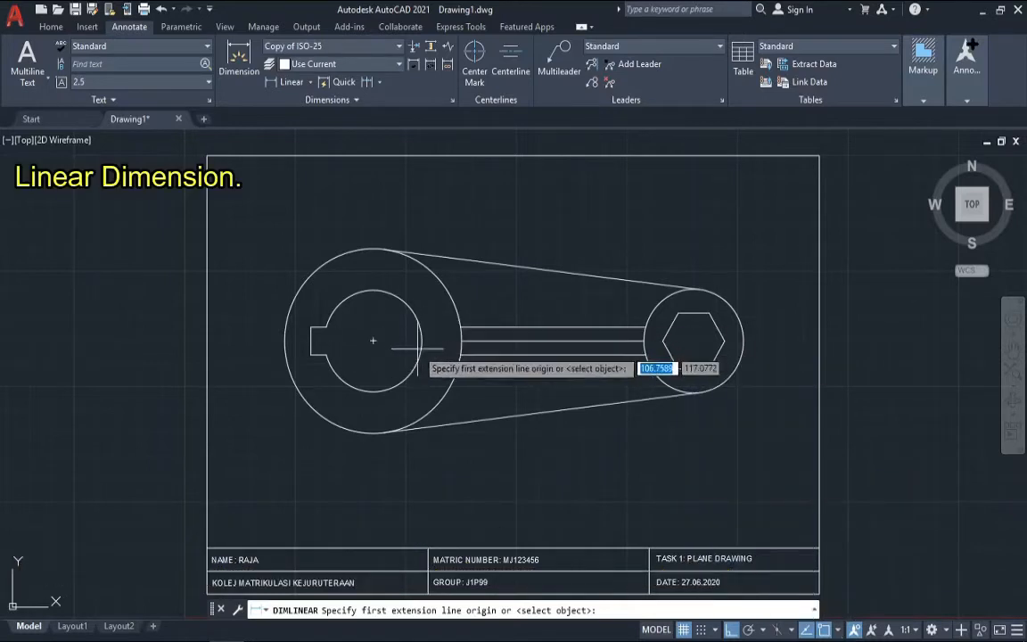
pyautogui.click(374, 340)
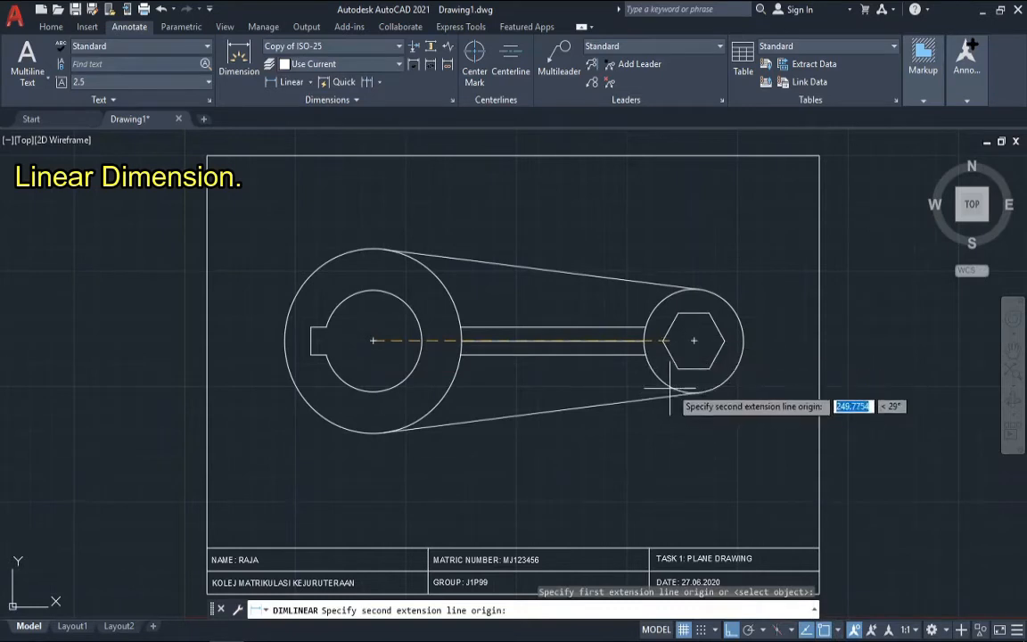
pyautogui.click(695, 339)
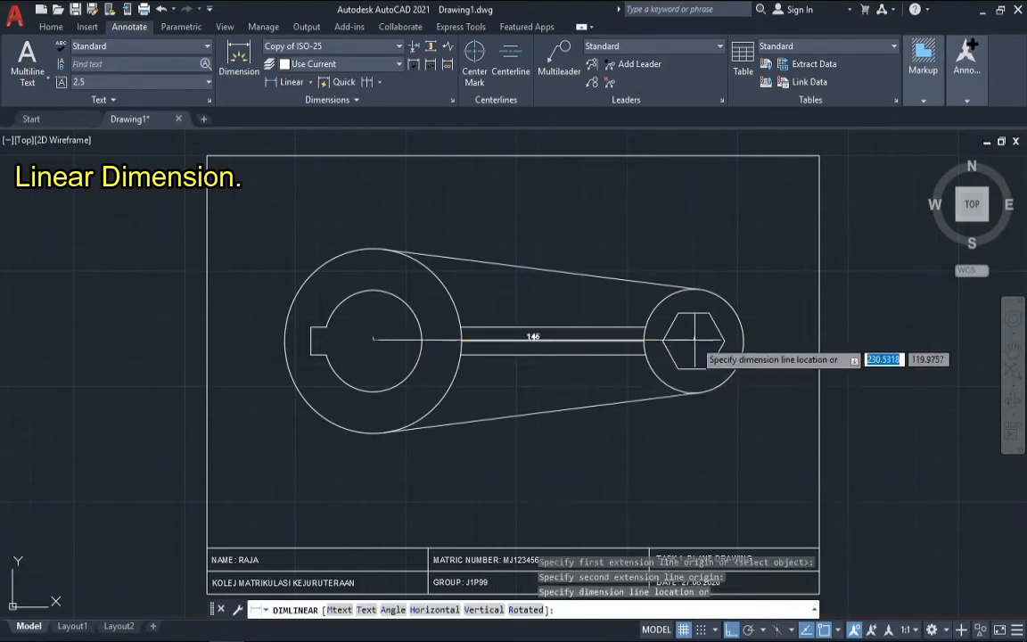
pyautogui.click(690, 207)
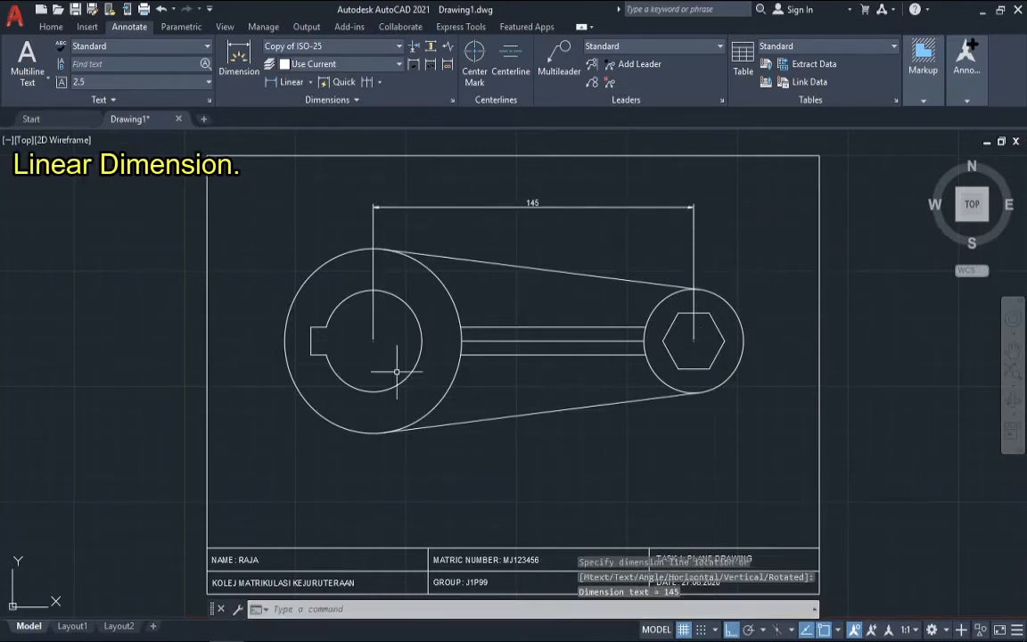
# Shorten the centre-distance dimension's extension lines so they start at the tops of the large circle and the right-hand outer circle.
pyautogui.click(374, 323)
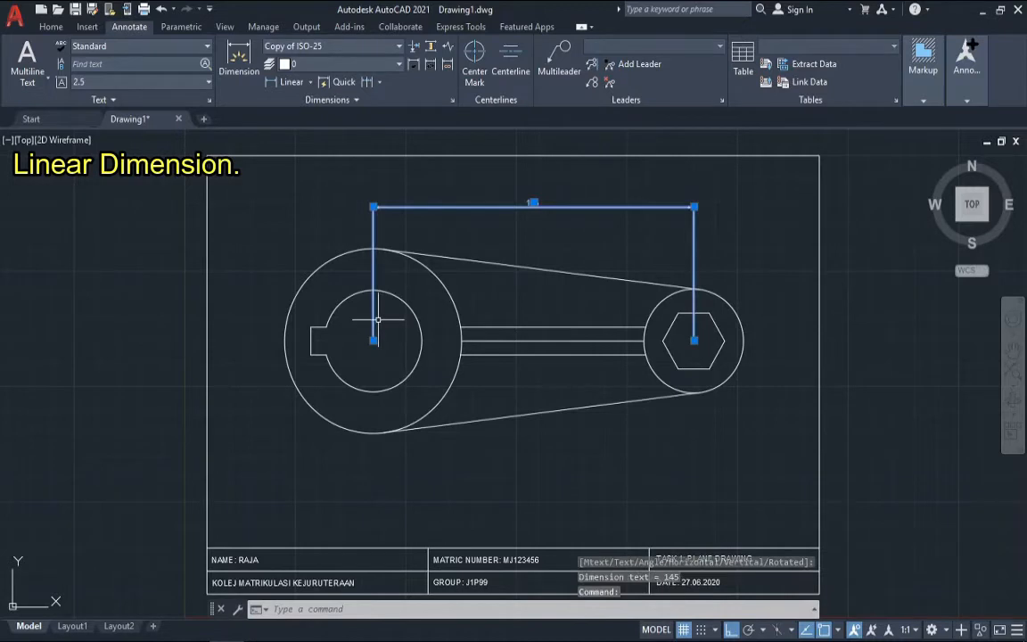
pyautogui.click(373, 340)
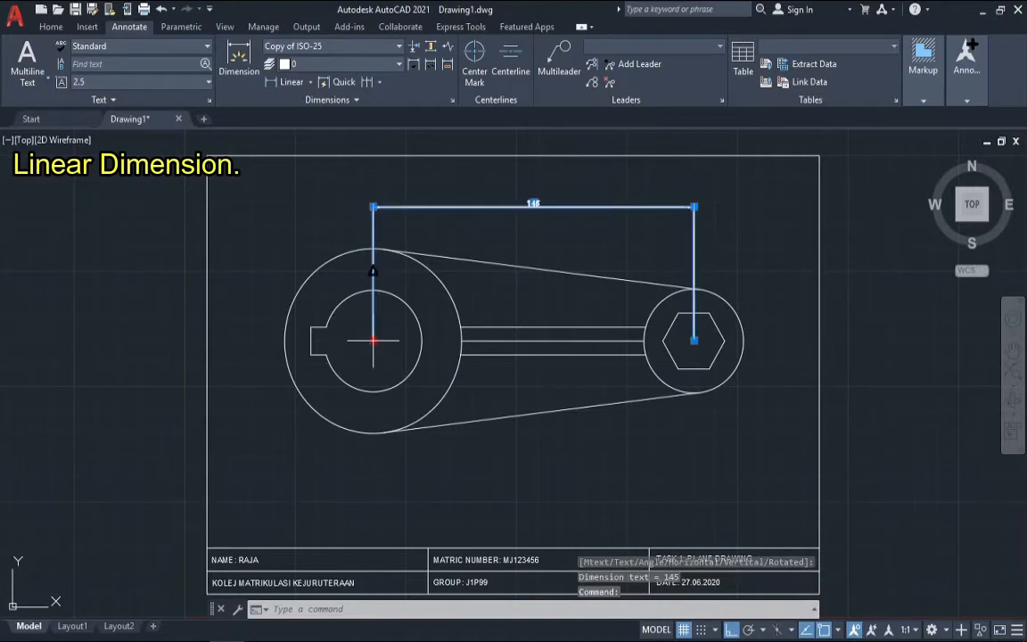
pyautogui.click(374, 250)
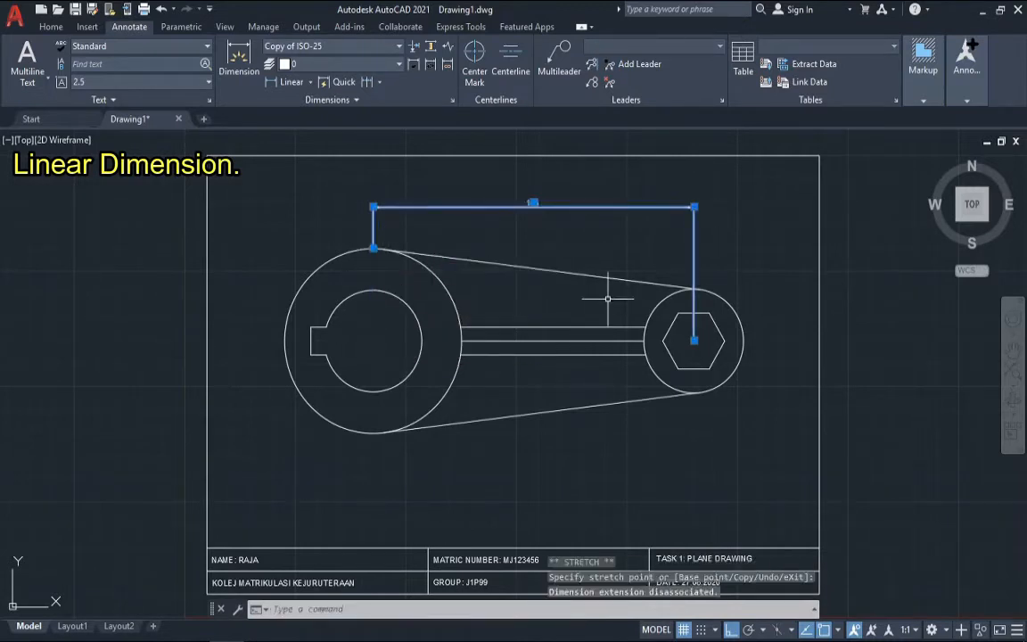
pyautogui.click(695, 339)
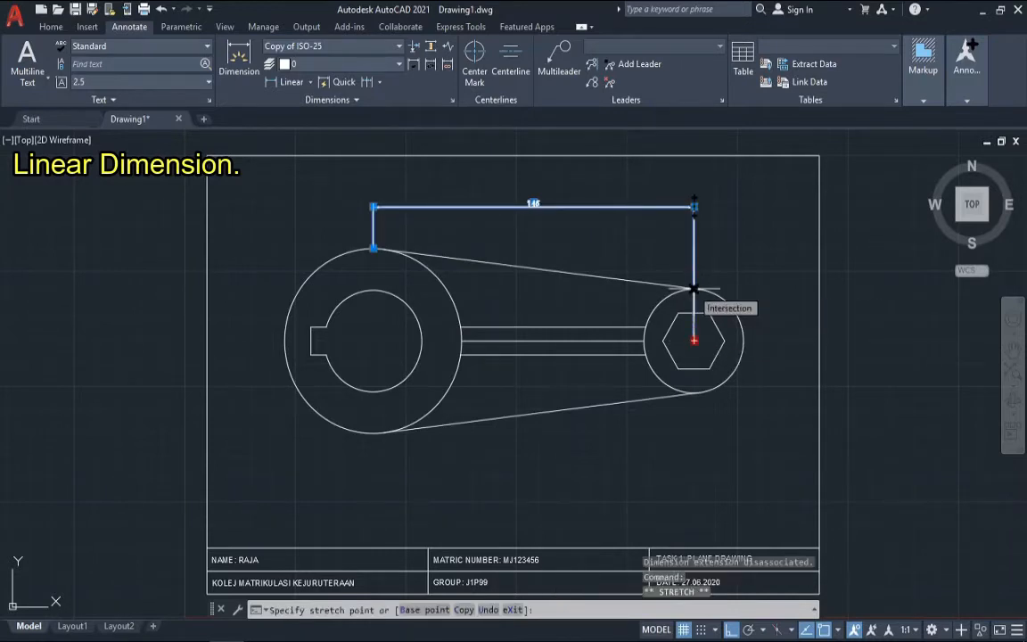
pyautogui.click(695, 288)
pyautogui.press('Escape')
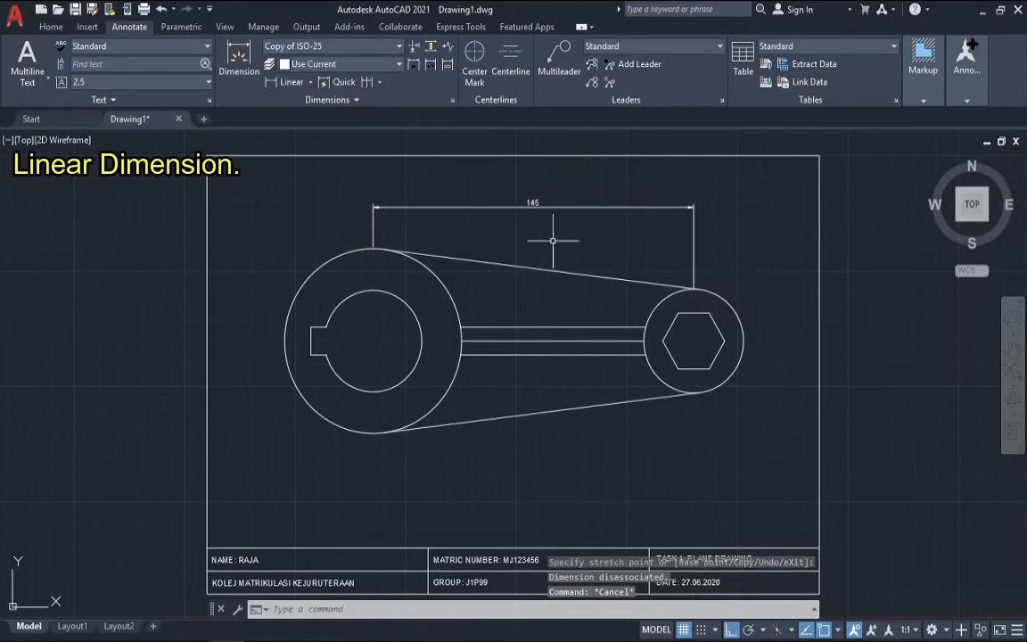
pyautogui.click(272, 88)
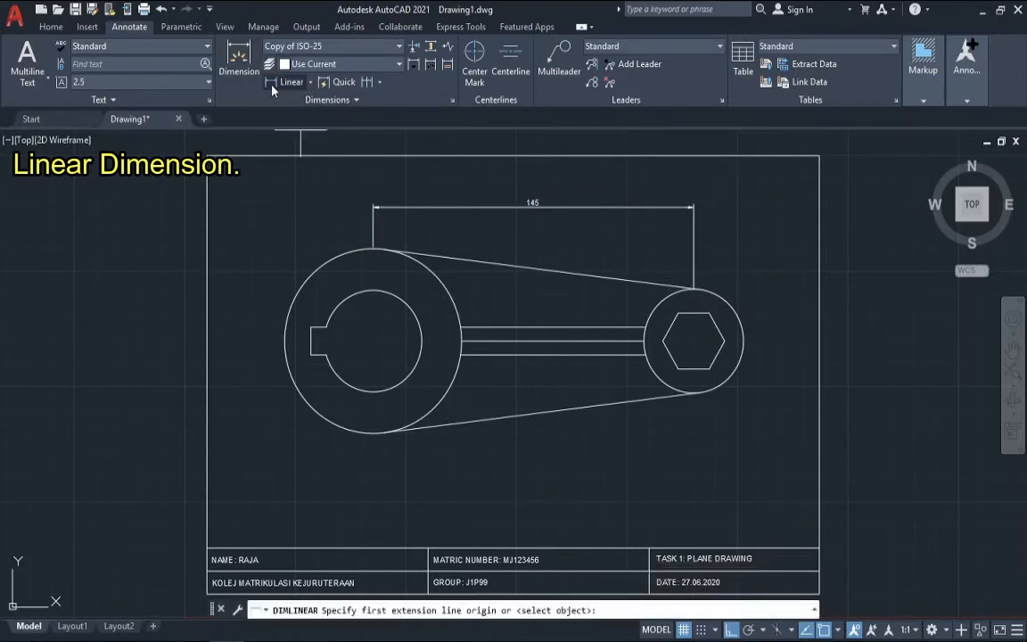
pyautogui.click(462, 353)
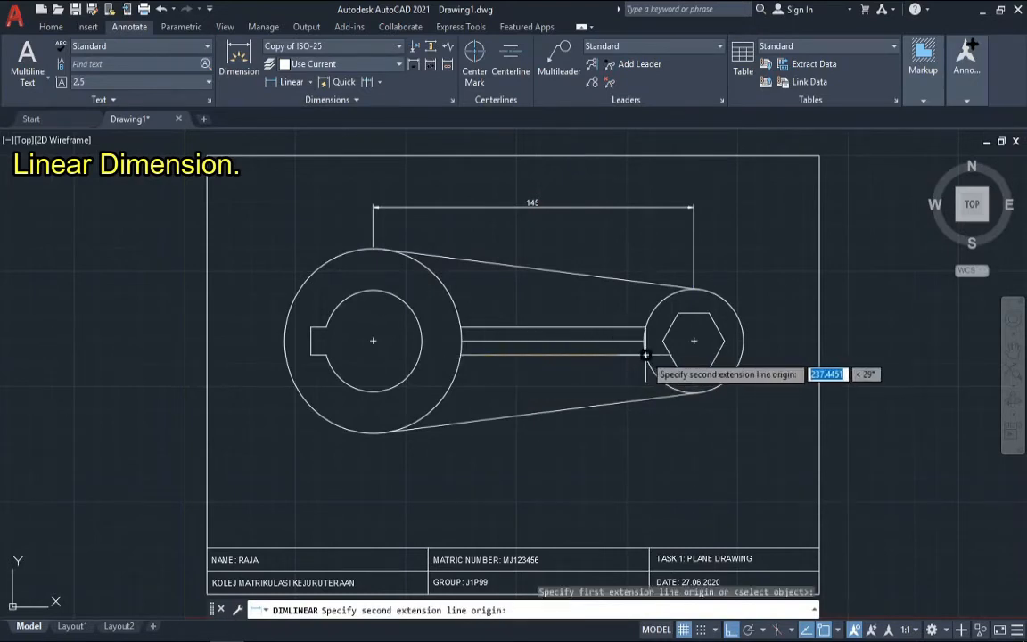
pyautogui.click(645, 355)
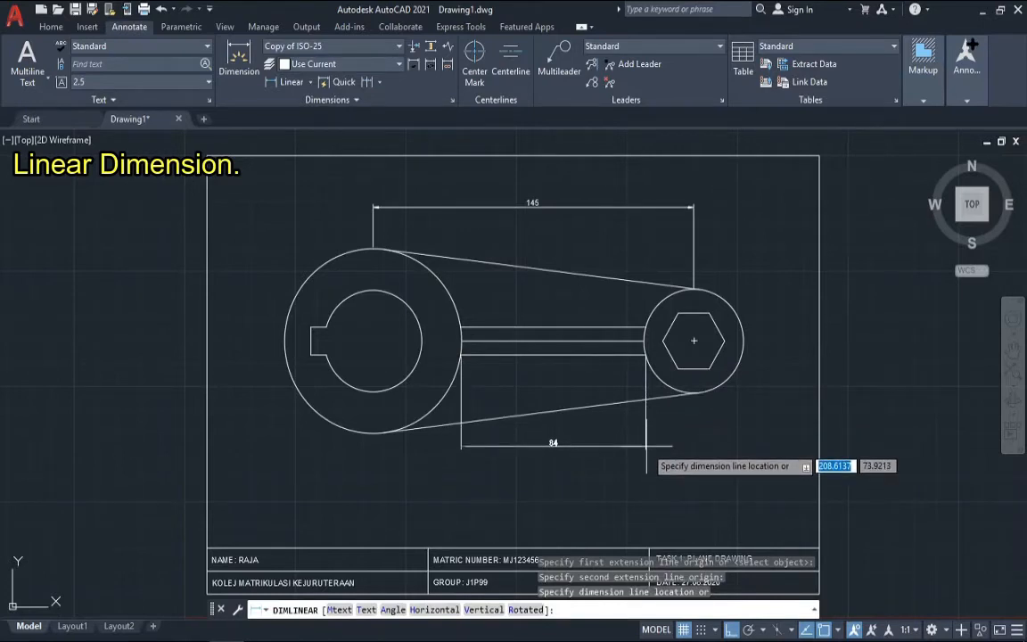
pyautogui.press('Escape')
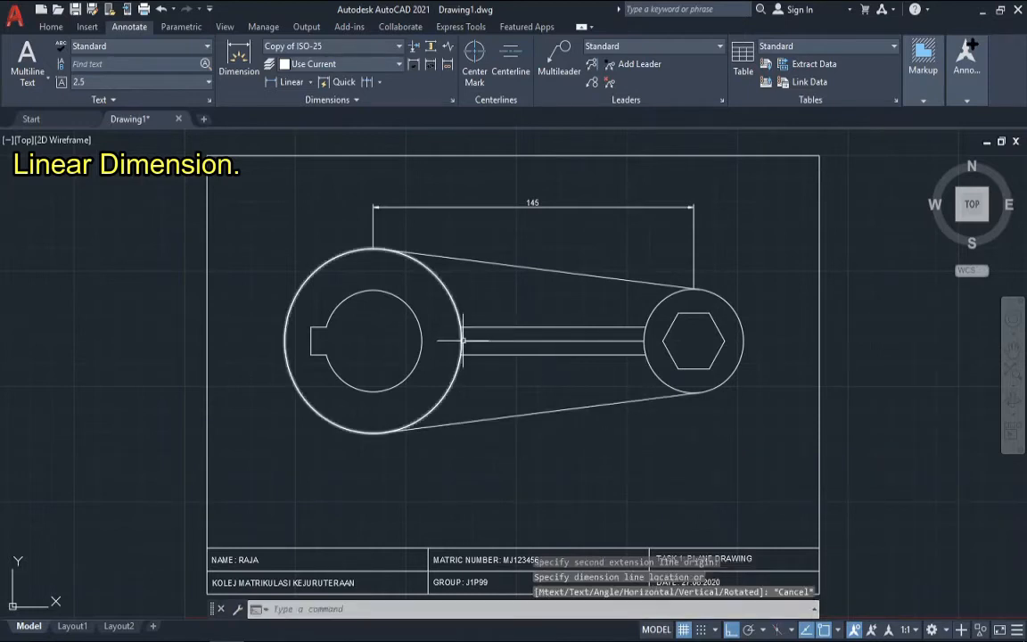
# Try a linear dimension on the middle horizontal line between the two circles, placed below the part, and delete it.
pyautogui.click(276, 82)
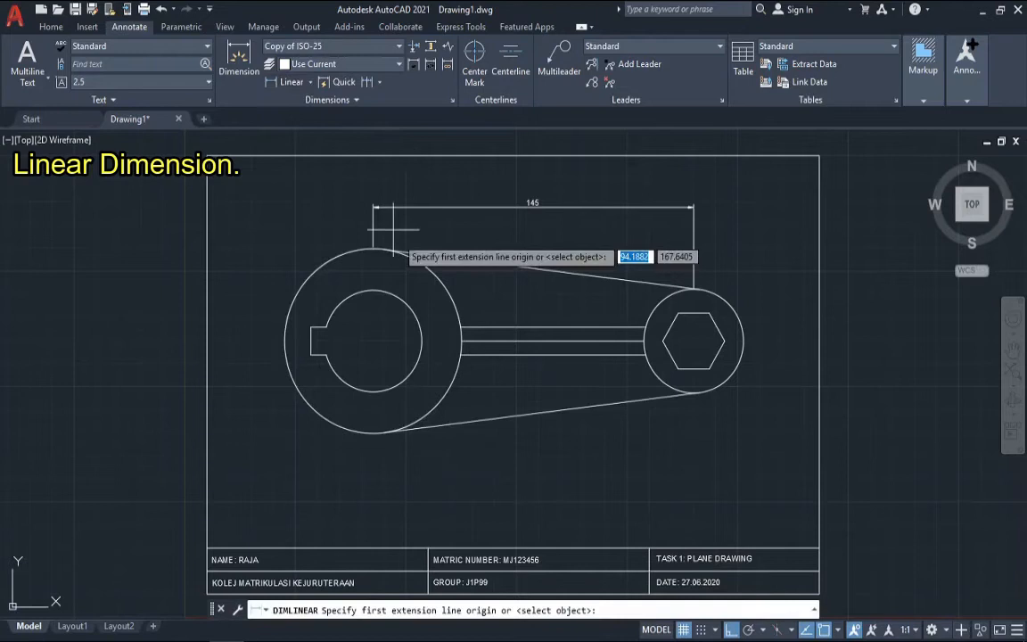
pyautogui.click(462, 341)
pyautogui.click(646, 353)
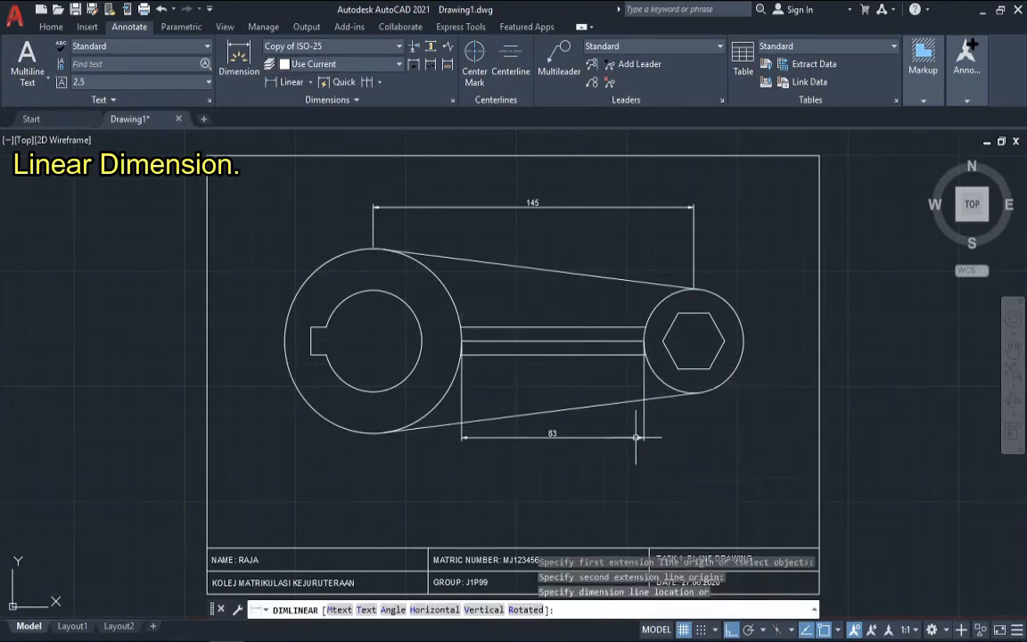
pyautogui.click(547, 438)
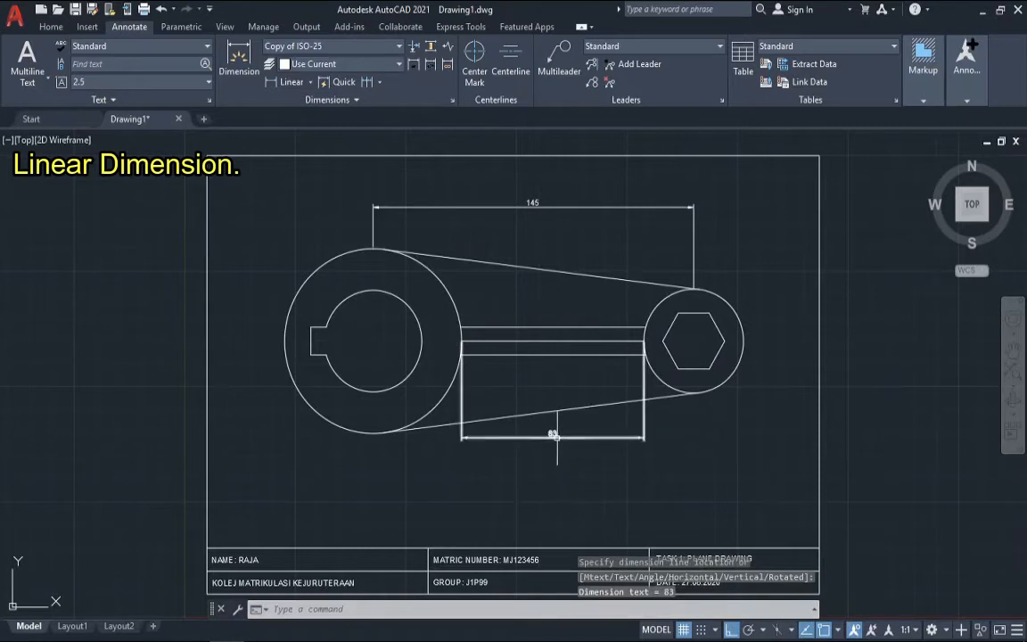
pyautogui.click(553, 437)
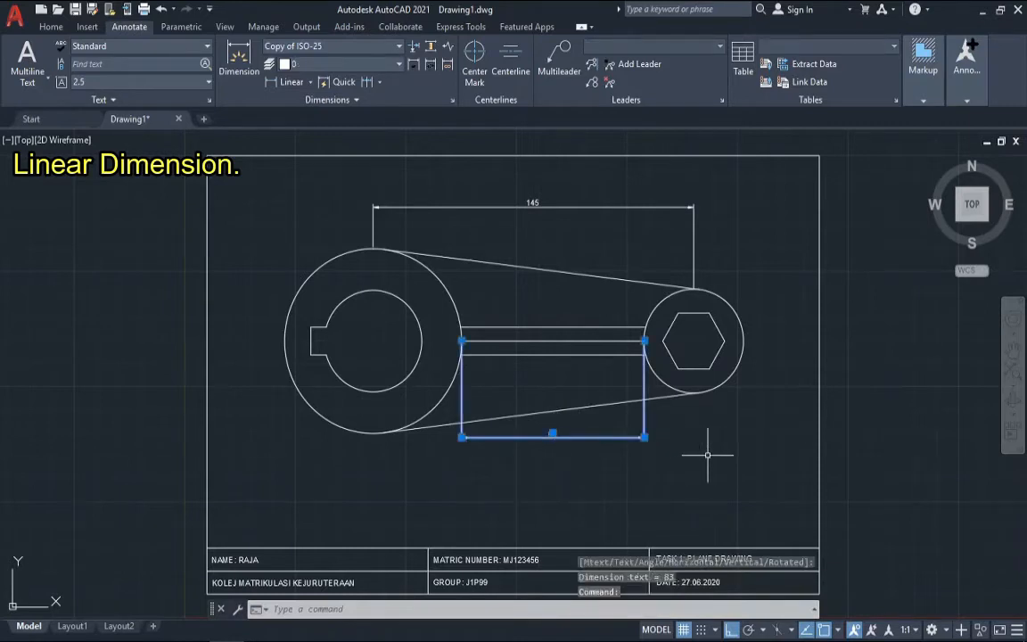
pyautogui.press('Delete')
# Add a linear dimension for the length of the lowest horizontal line between the two circles, placed below the part.
pyautogui.click(238, 69)
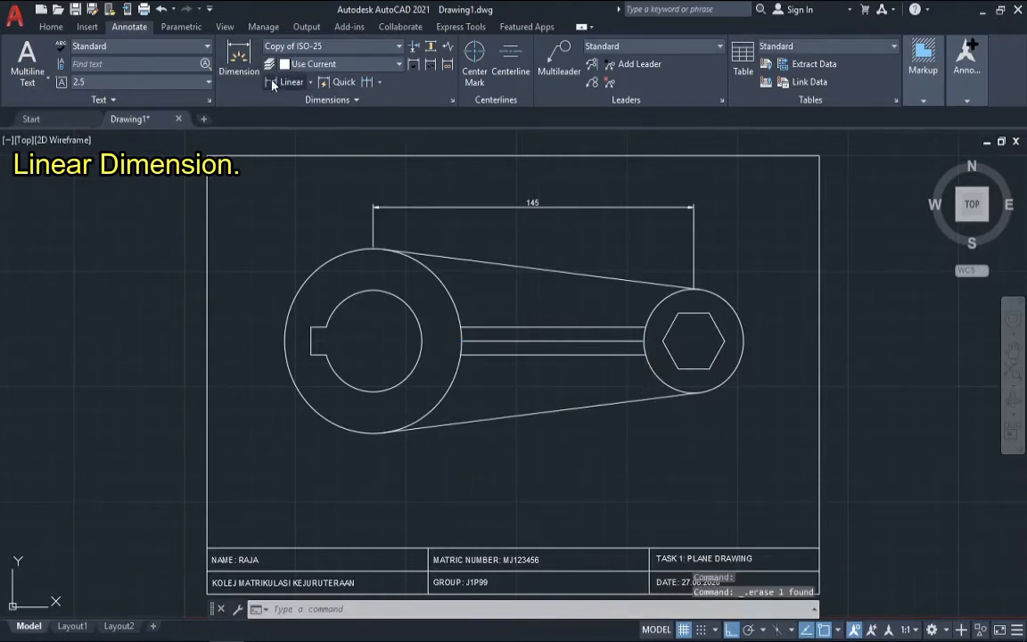
pyautogui.click(462, 354)
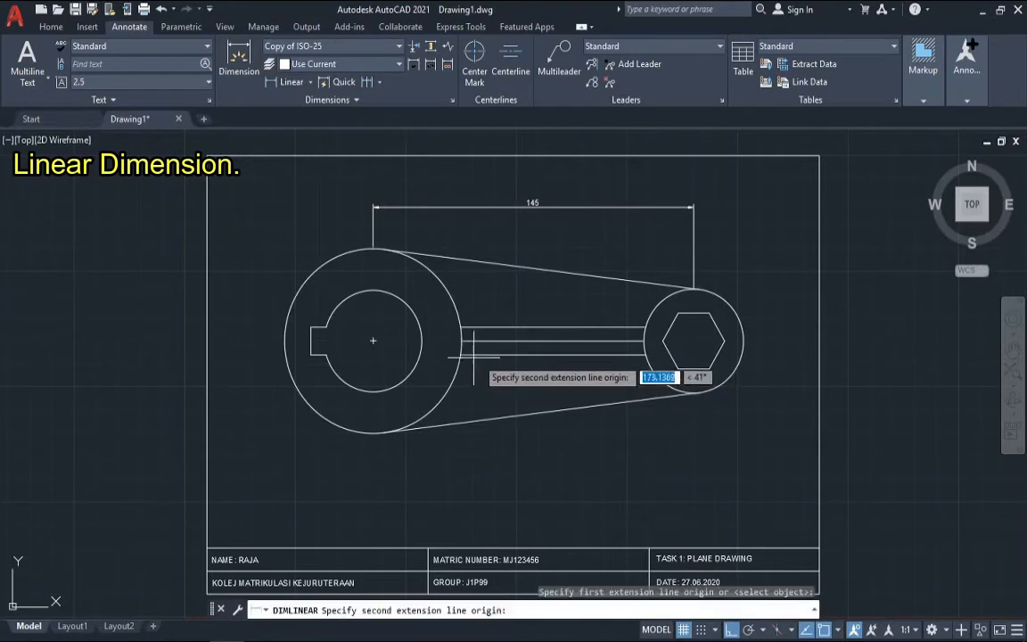
pyautogui.click(646, 355)
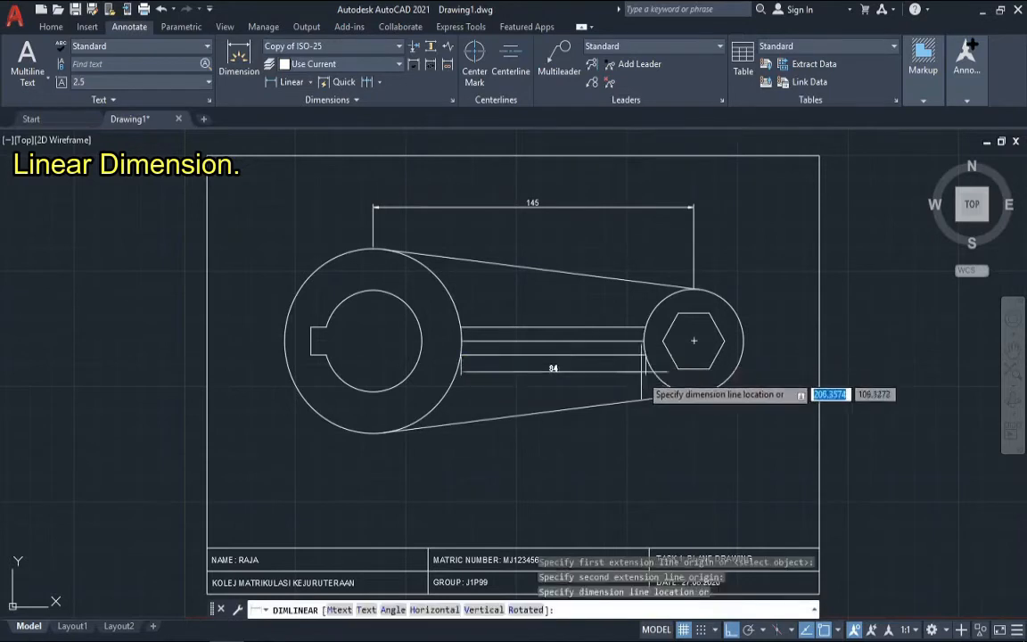
pyautogui.click(634, 466)
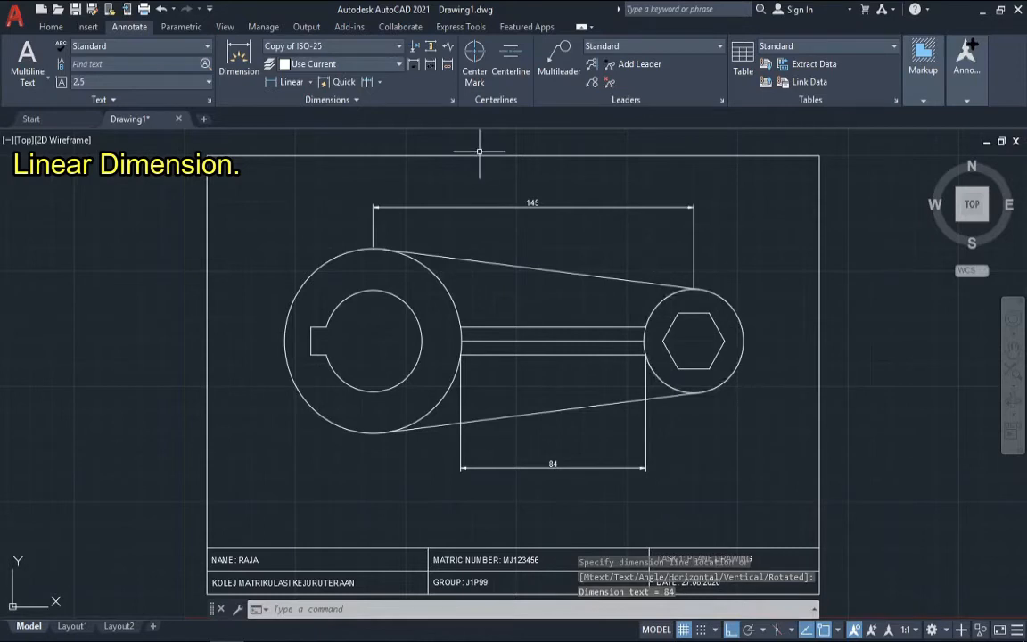
# Add linear dimensions for the slot's height, placed left of the large circle, and for its depth, placed below the part.
pyautogui.click(277, 81)
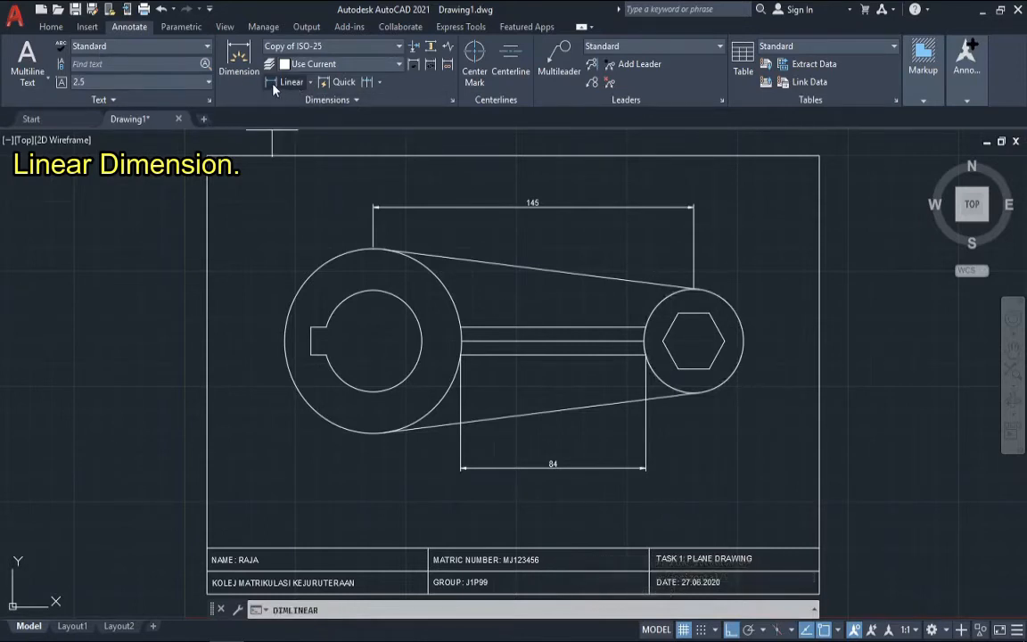
pyautogui.click(312, 325)
pyautogui.click(311, 354)
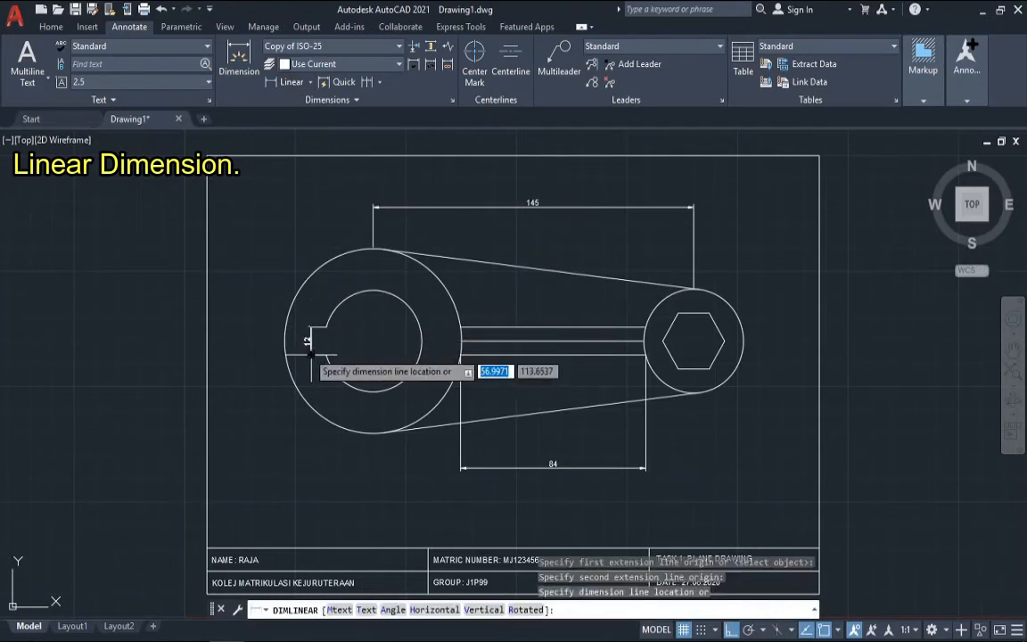
pyautogui.click(260, 348)
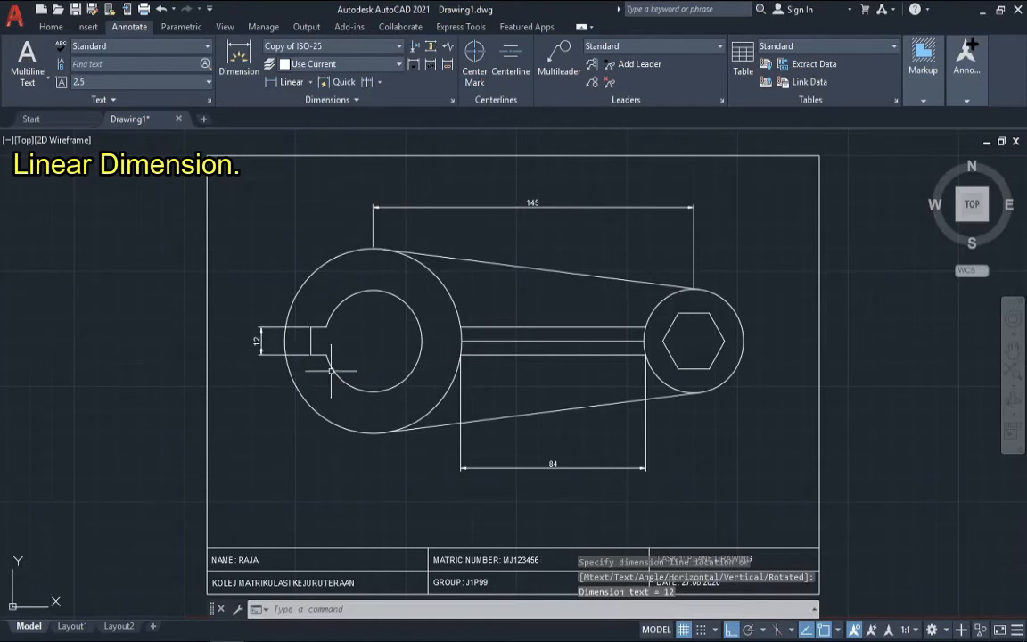
pyautogui.click(272, 81)
pyautogui.click(310, 353)
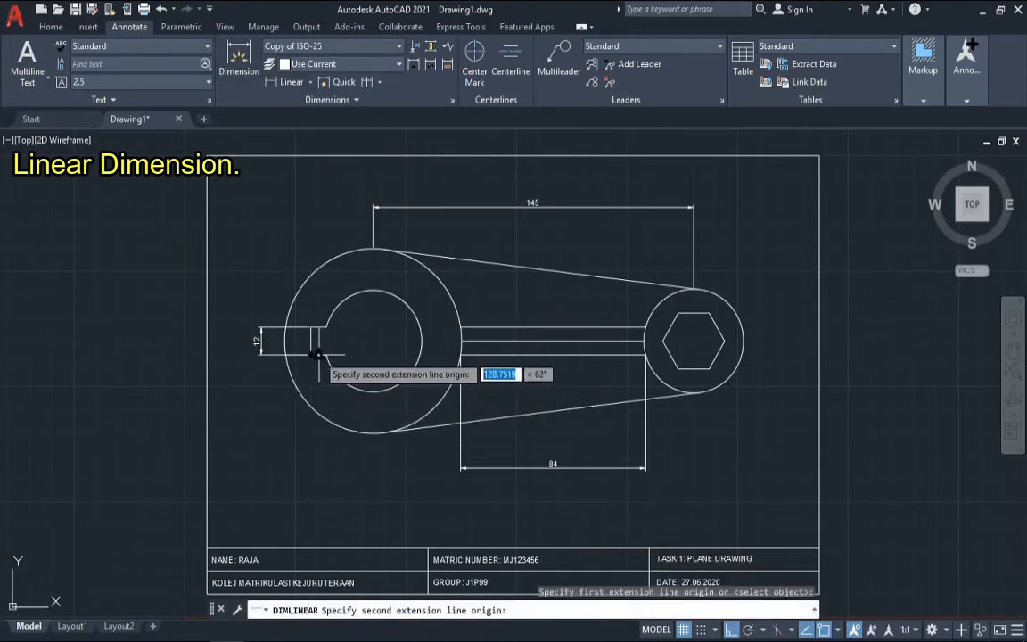
pyautogui.click(326, 353)
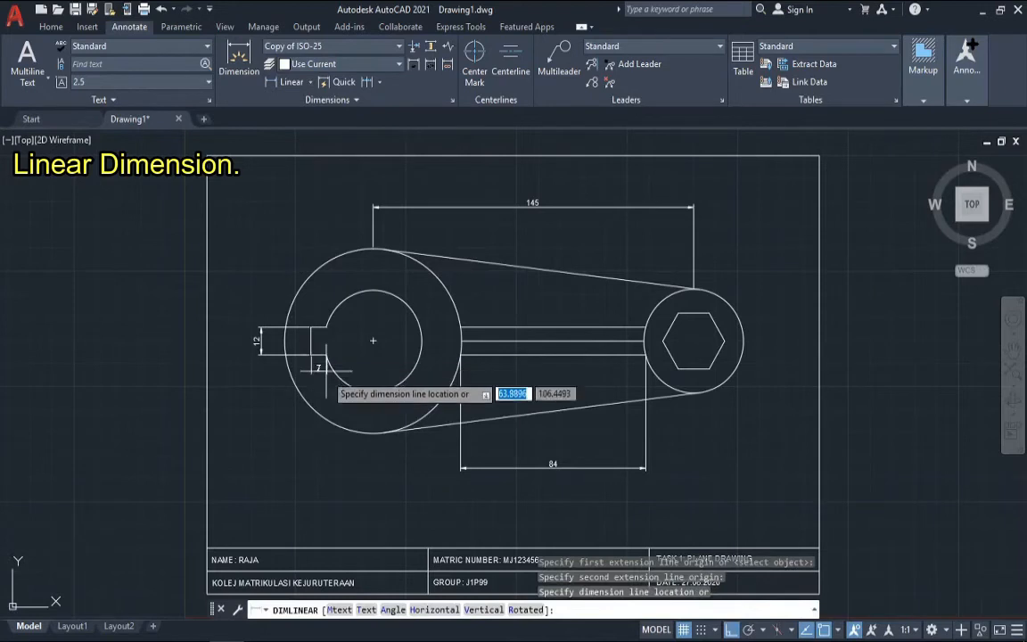
pyautogui.click(331, 465)
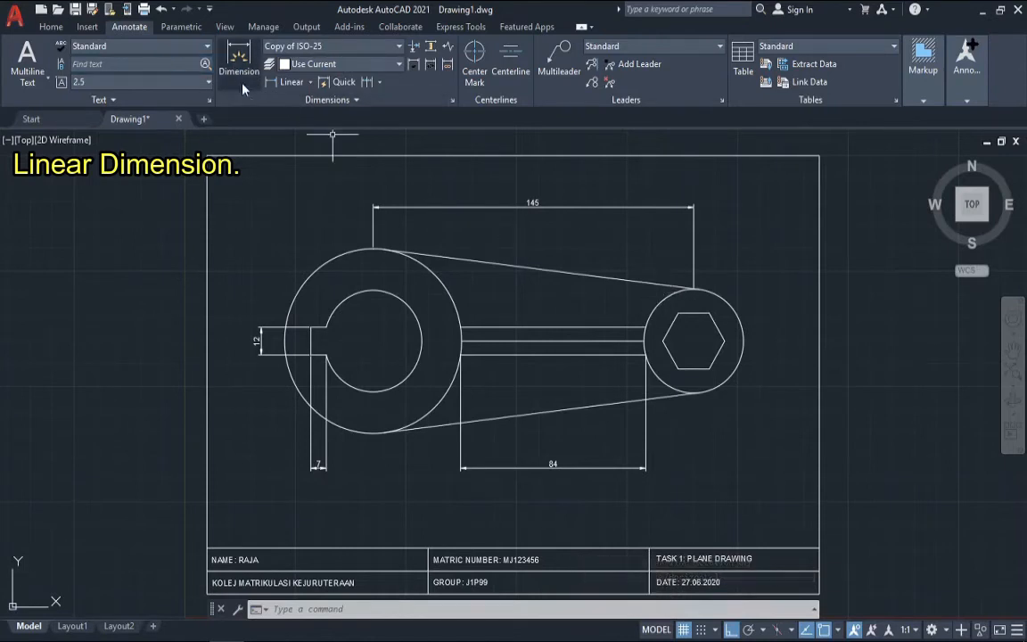
# Add a linear dimension for the hexagon's width between its left and right corners, placed below the part.
pyautogui.click(273, 83)
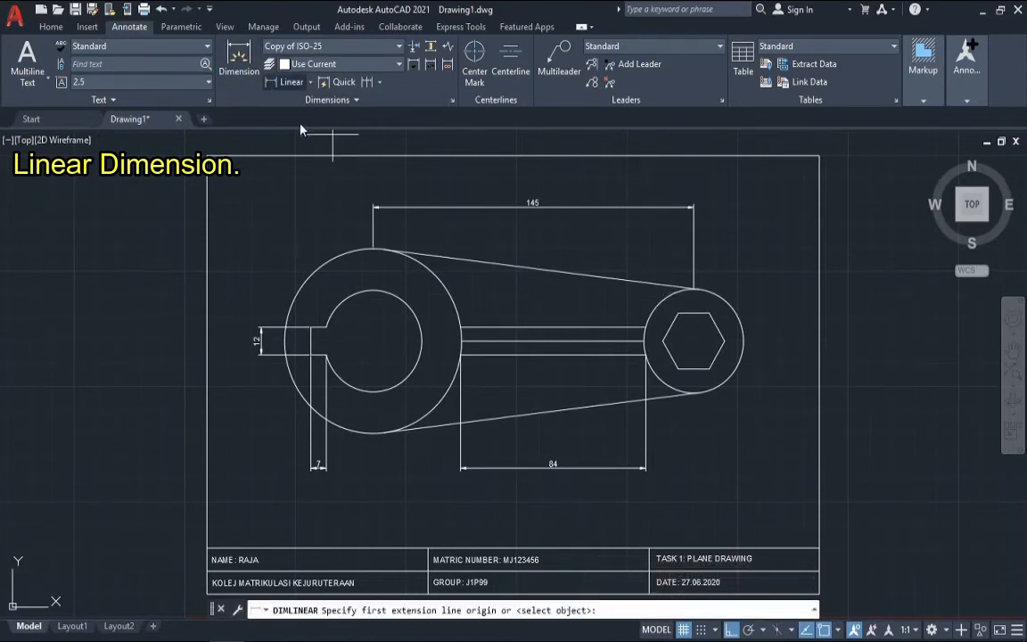
pyautogui.click(663, 340)
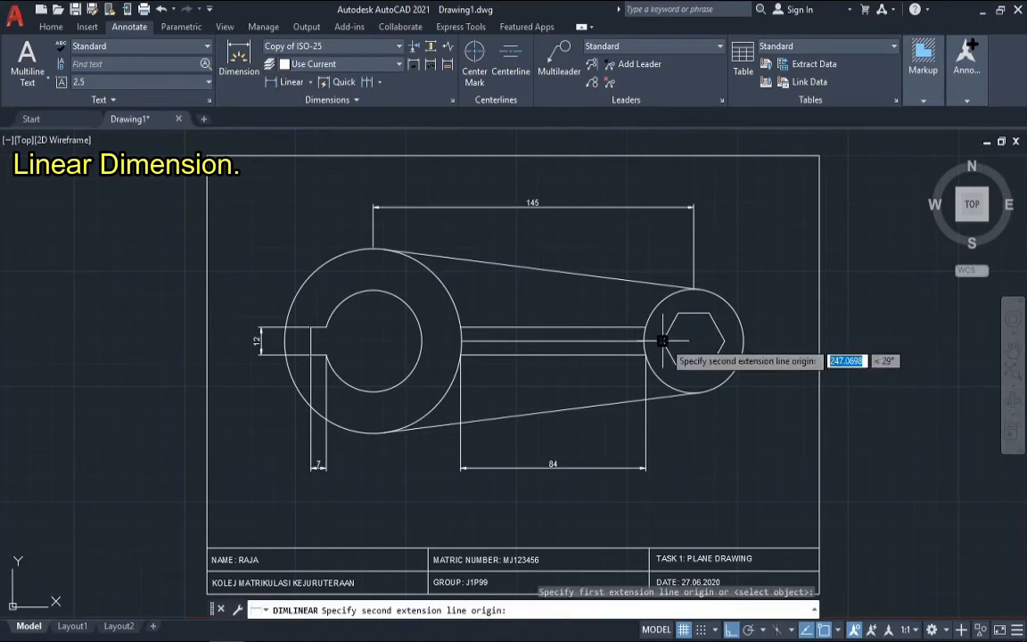
pyautogui.click(724, 341)
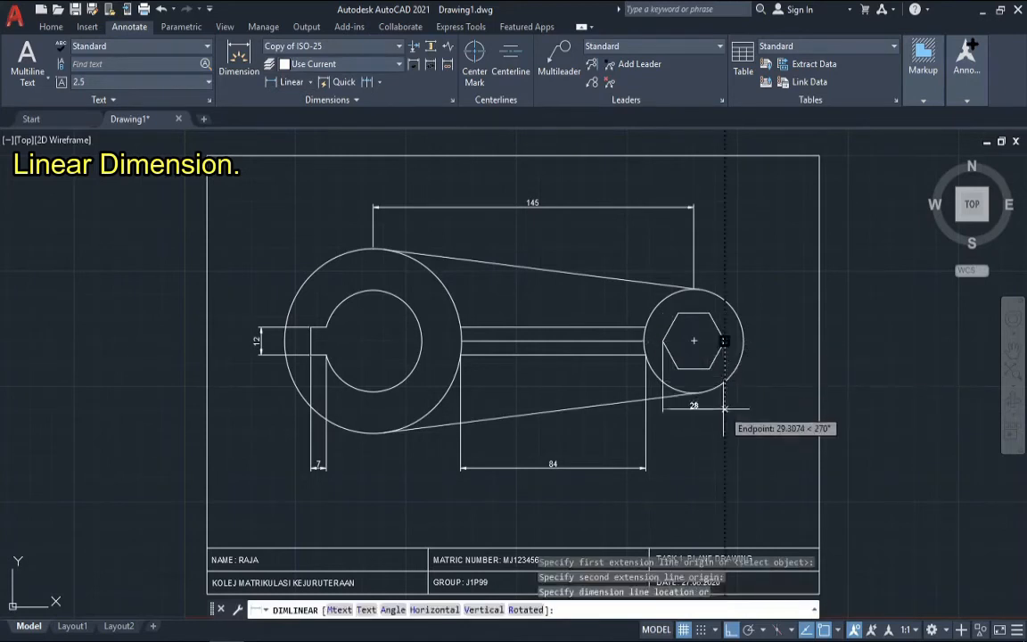
pyautogui.click(724, 465)
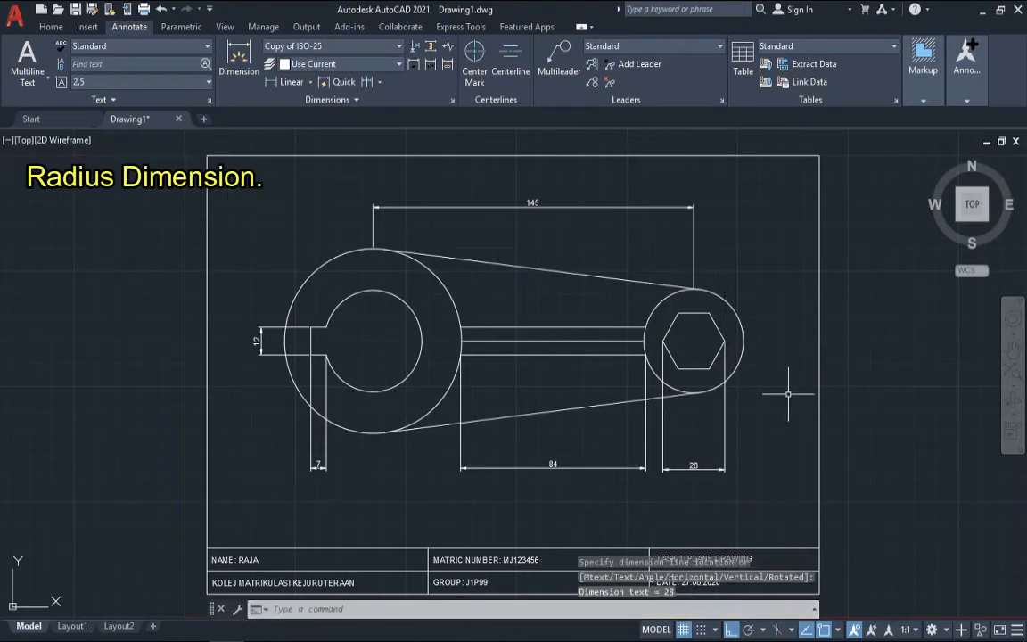
# Add radius dimensions to the slotted inner arc and the large outer circle, placed outside the part at its upper left.
pyautogui.click(311, 82)
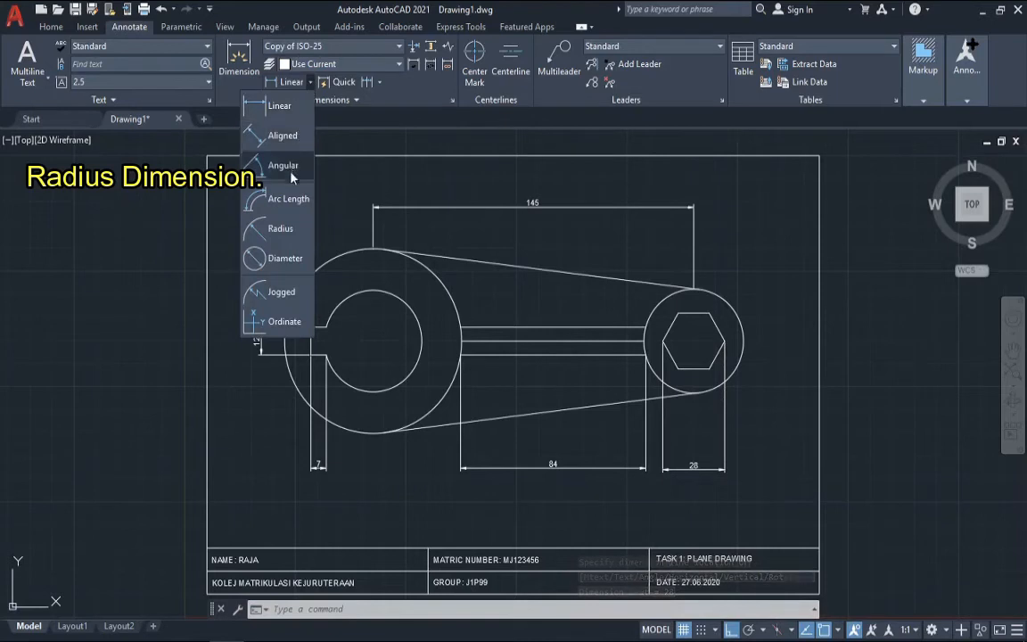
pyautogui.click(288, 231)
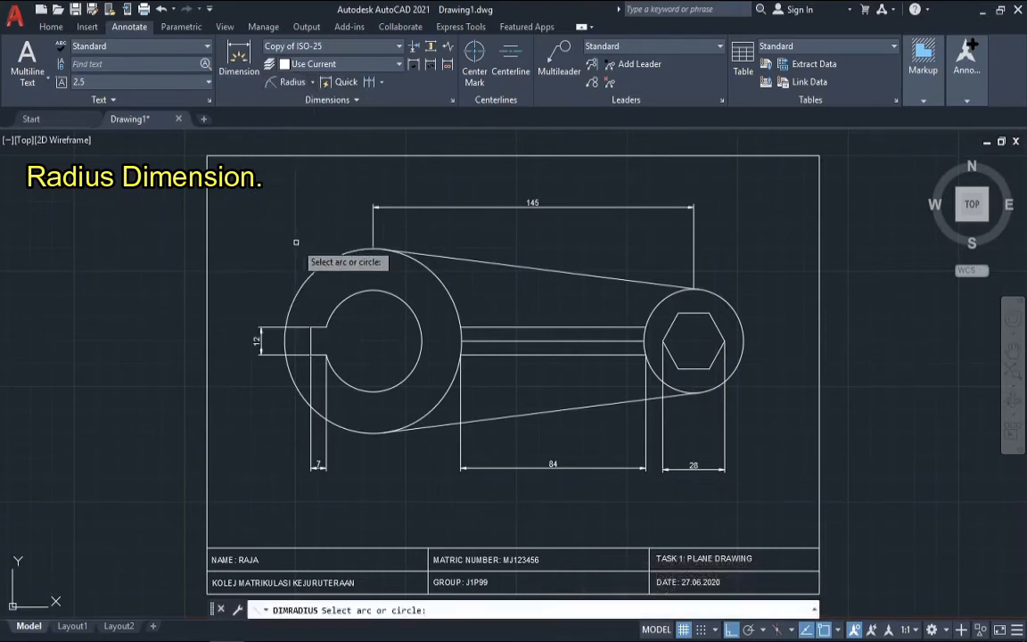
pyautogui.click(336, 309)
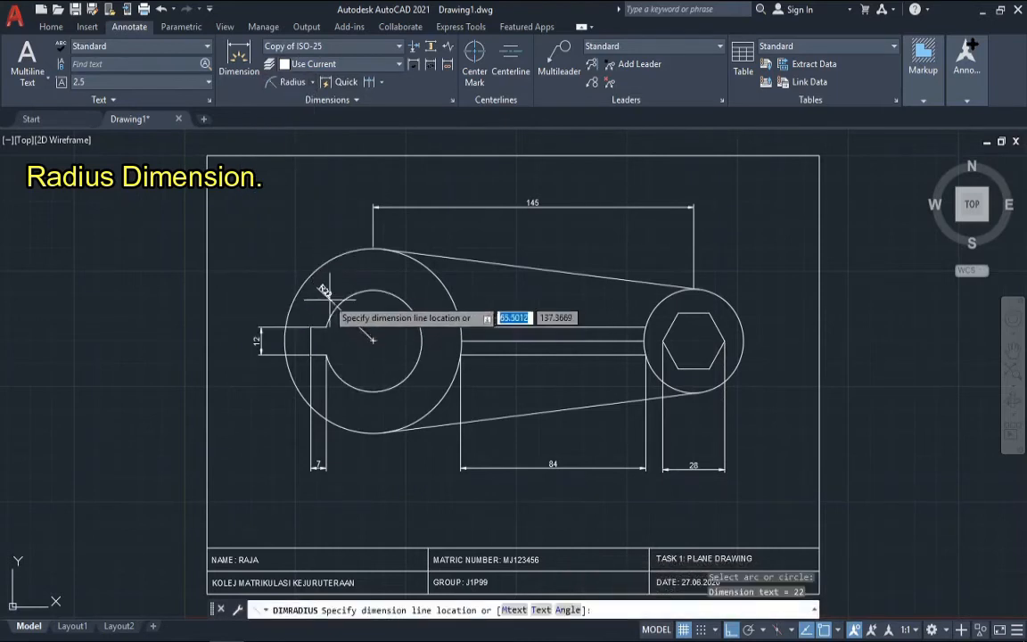
pyautogui.click(283, 229)
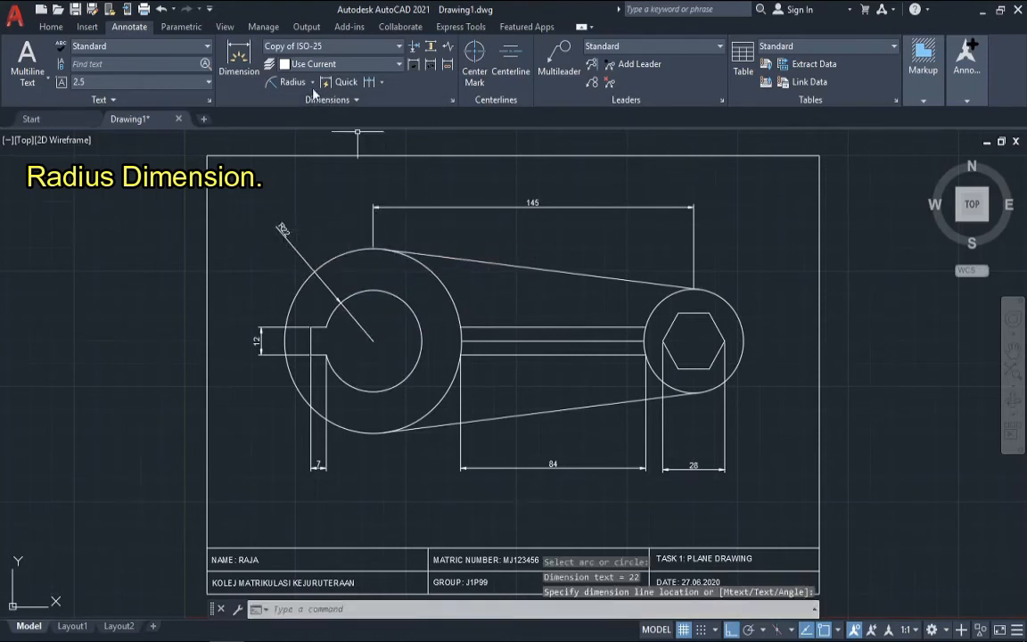
pyautogui.click(279, 84)
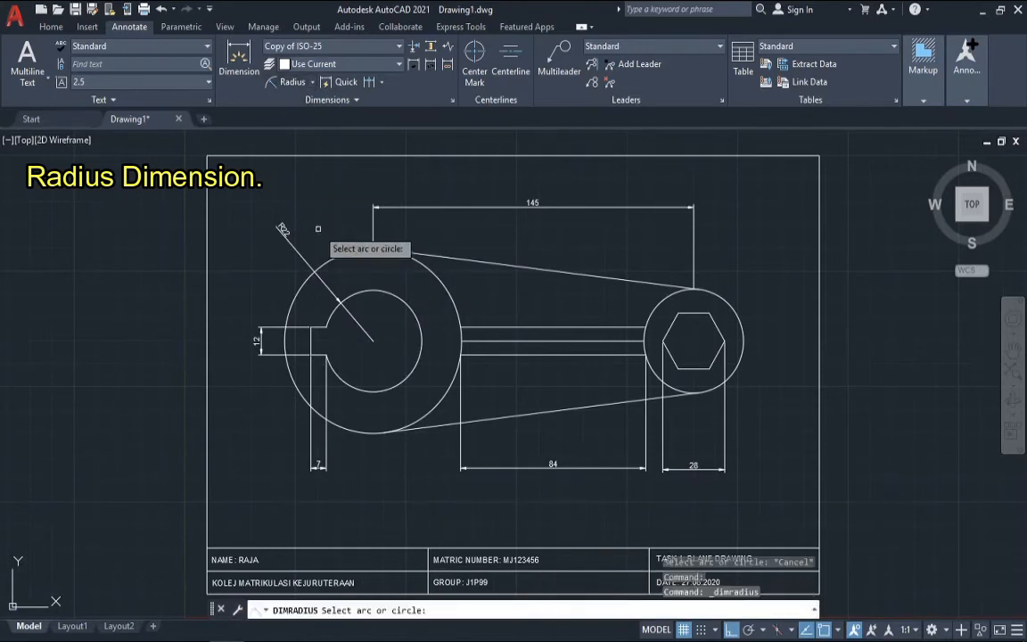
pyautogui.click(330, 257)
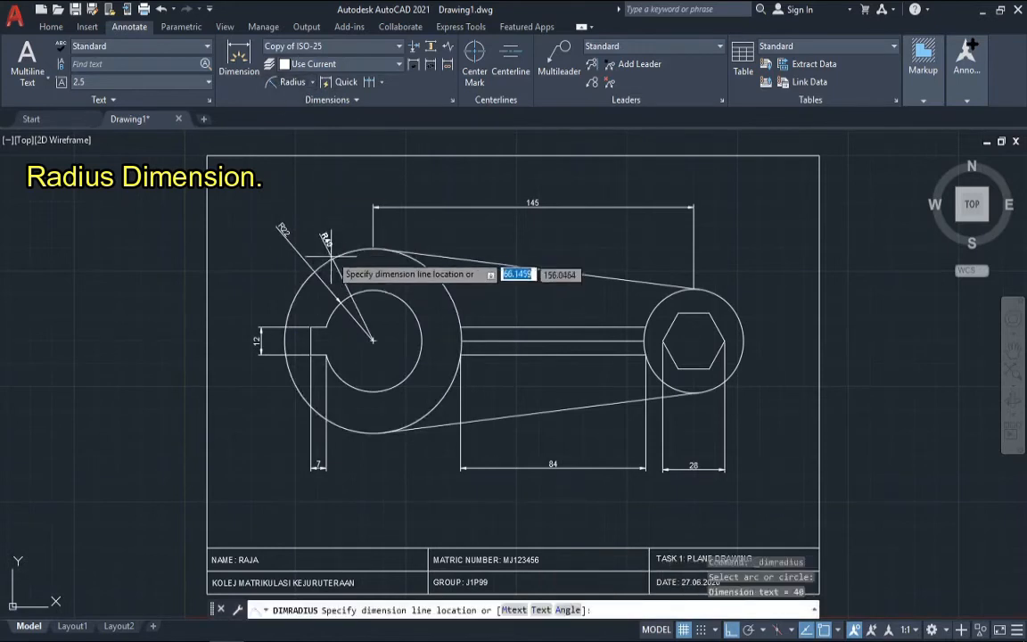
pyautogui.click(304, 216)
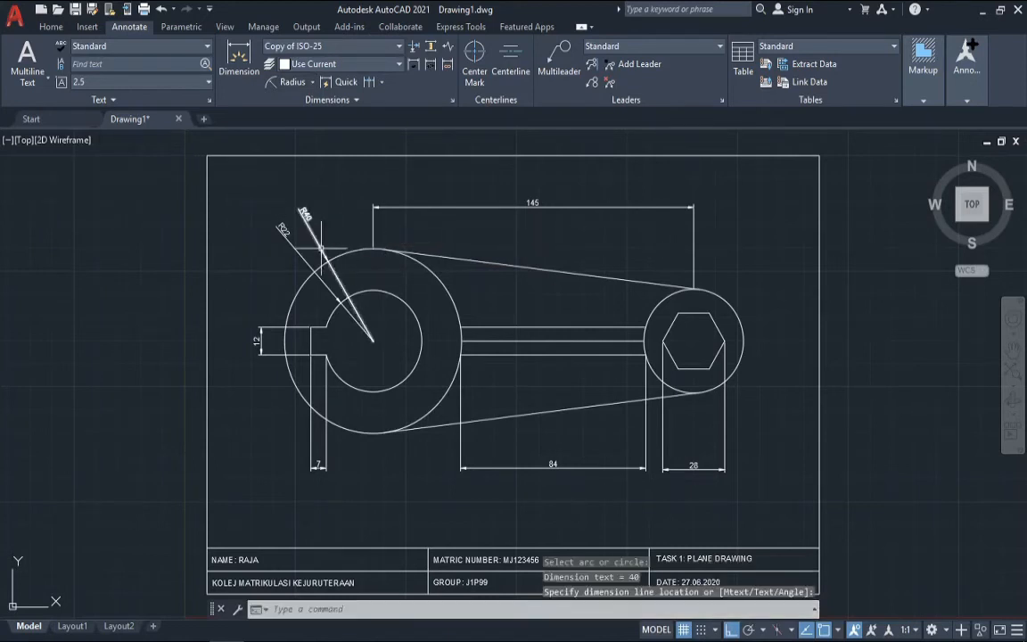
# Inspect the radius dimensions' arrowheads up close and return to the whole drawing with Zoom All.
pyautogui.scroll(4, 319, 260)
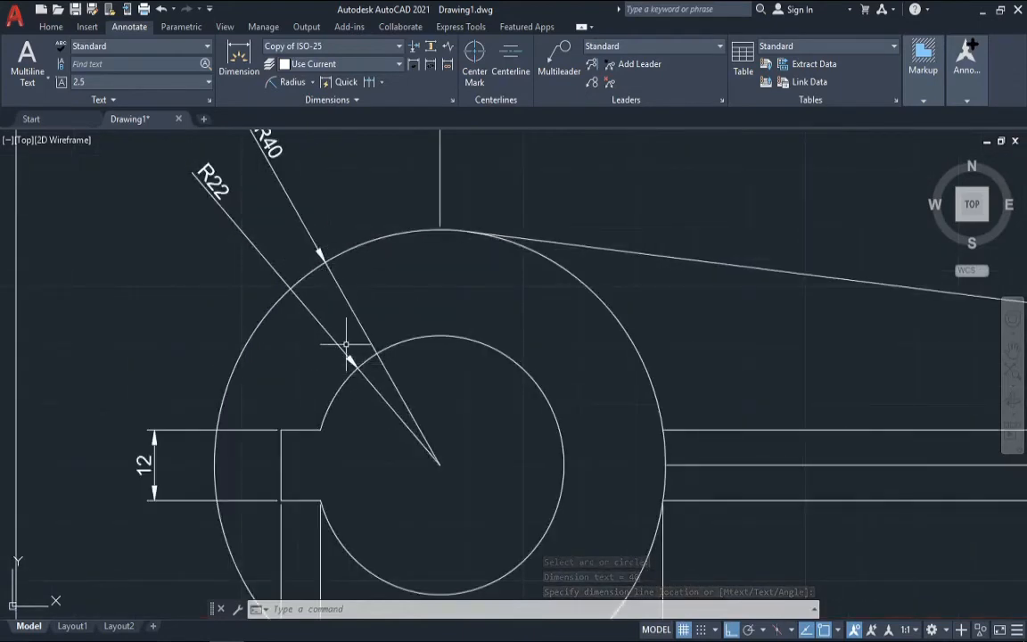
pyautogui.scroll(-4, 504, 270)
pyautogui.scroll(2, 626, 289)
pyautogui.moveTo(634, 298); pyautogui.dragTo(566, 291, button='middle')
pyautogui.scroll(-4, 589, 288)
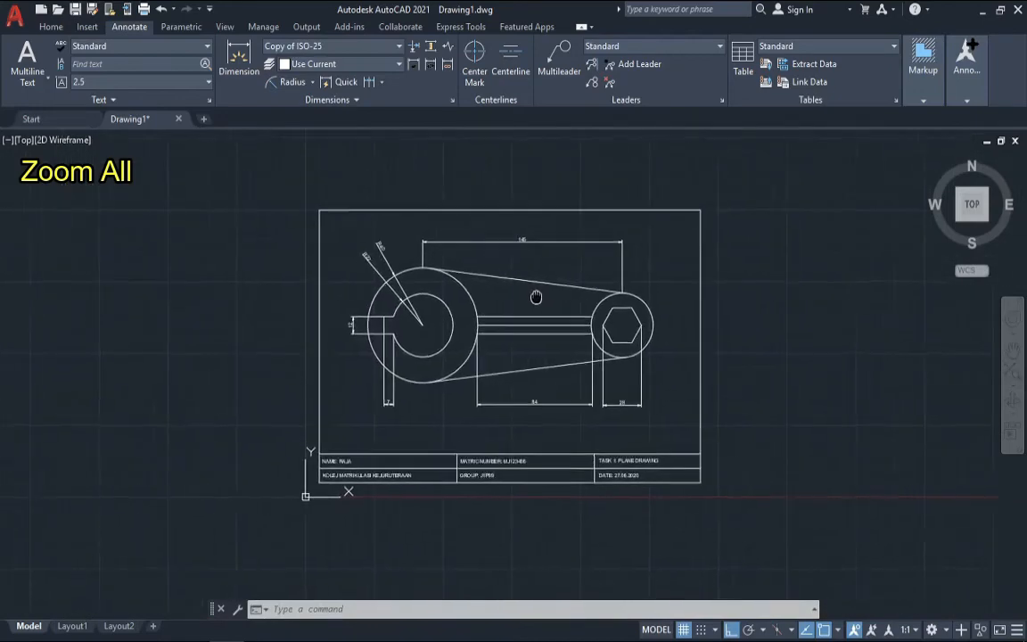
pyautogui.write('z')
pyautogui.press('Return')
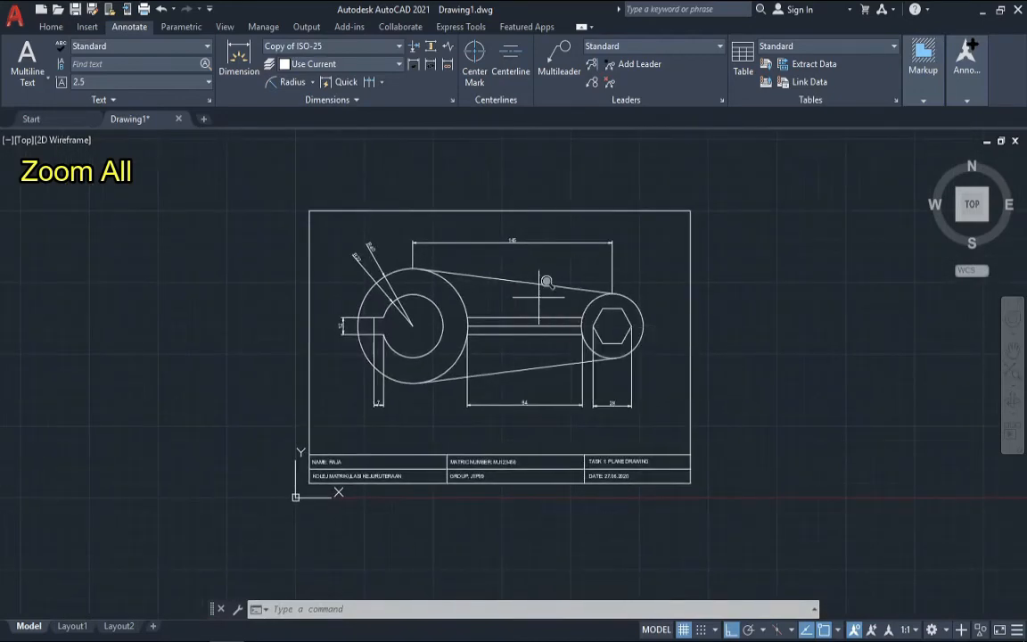
pyautogui.write('A')
pyautogui.press('Return')
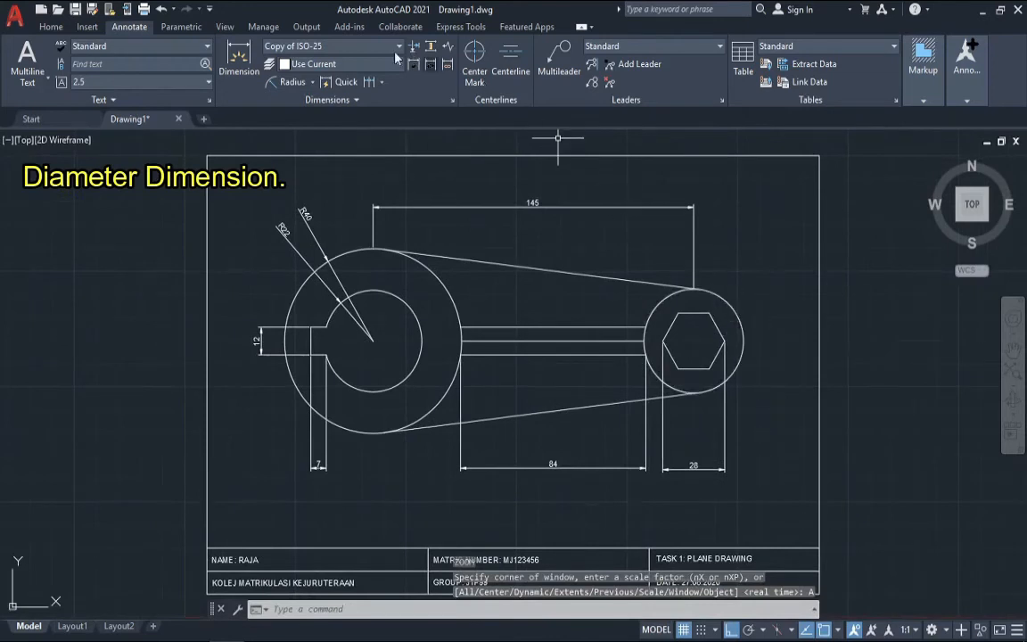
# Add a diameter dimension to the small circle around the hexagon, with its text just outside the circle's lower right.
pyautogui.click(313, 83)
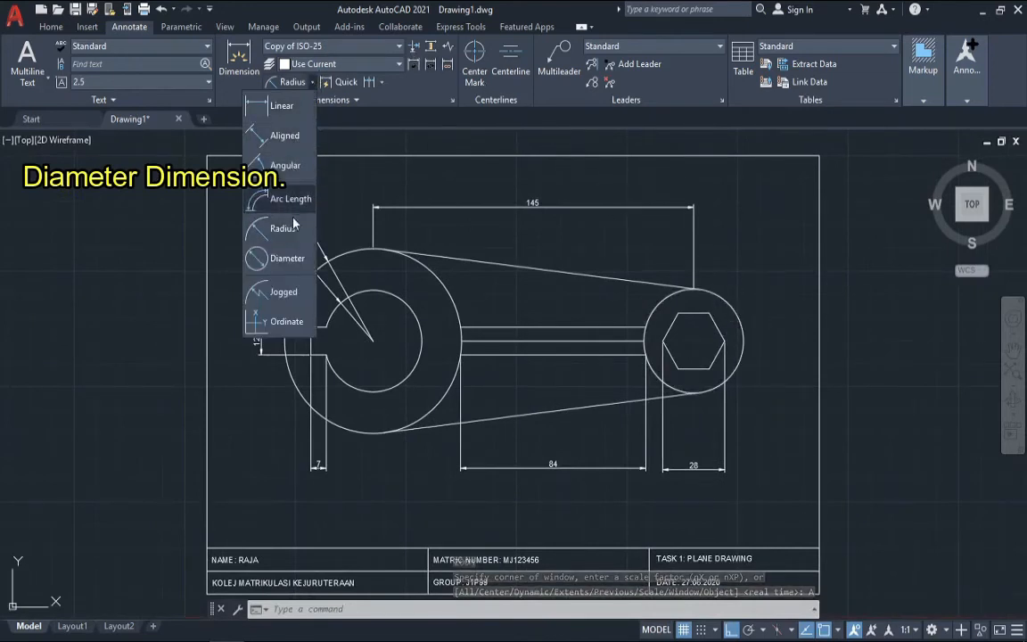
pyautogui.click(294, 259)
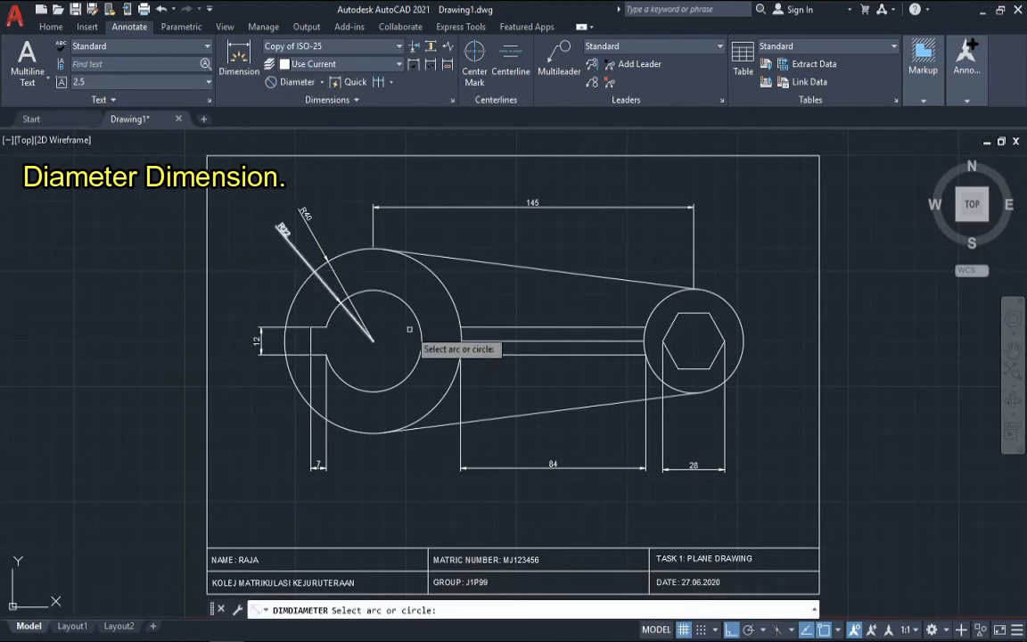
pyautogui.click(733, 371)
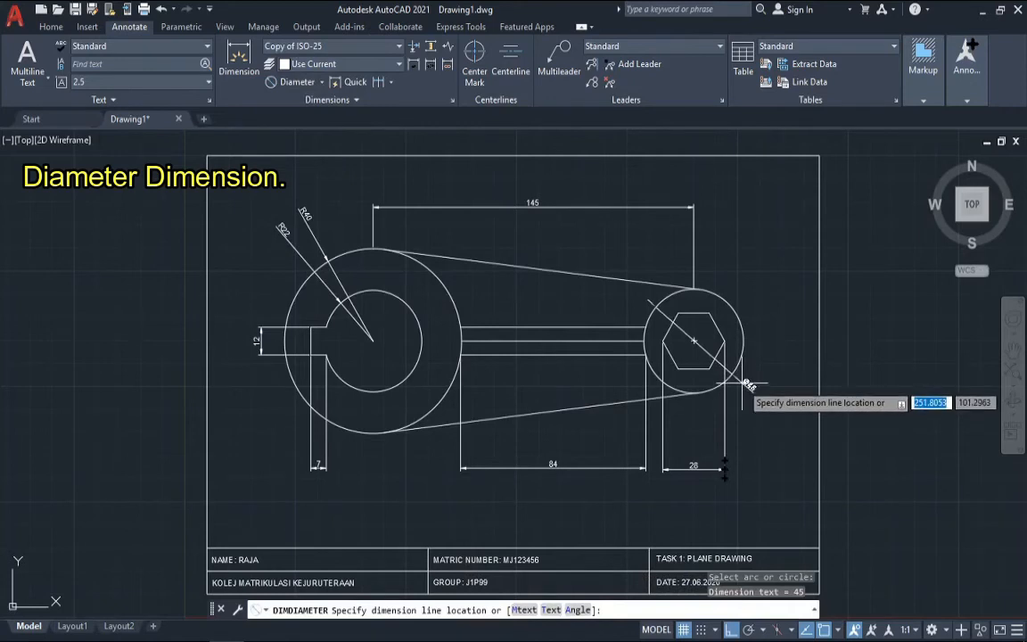
pyautogui.click(742, 385)
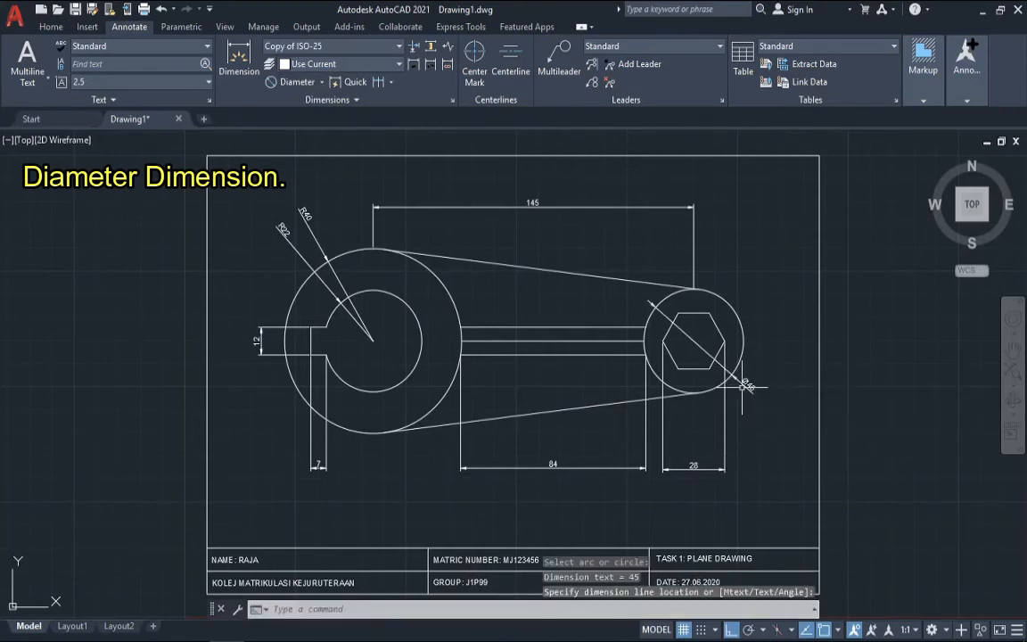
# Add the multiline text "Figure AC1" in the empty space between the lower dimensions and the title block.
pyautogui.scroll(4, 742, 387)
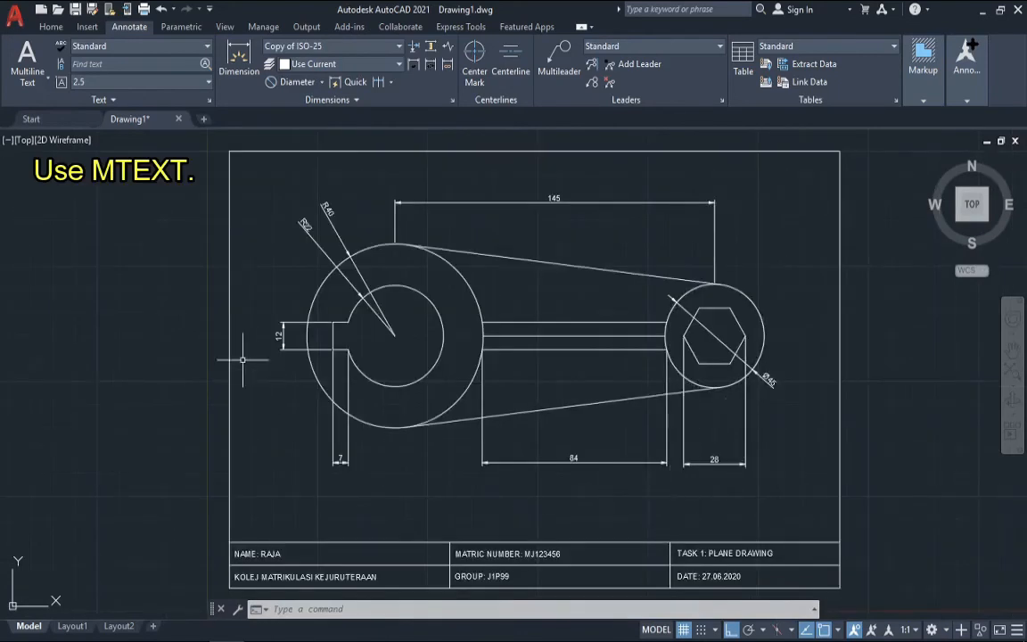
pyautogui.click(26, 58)
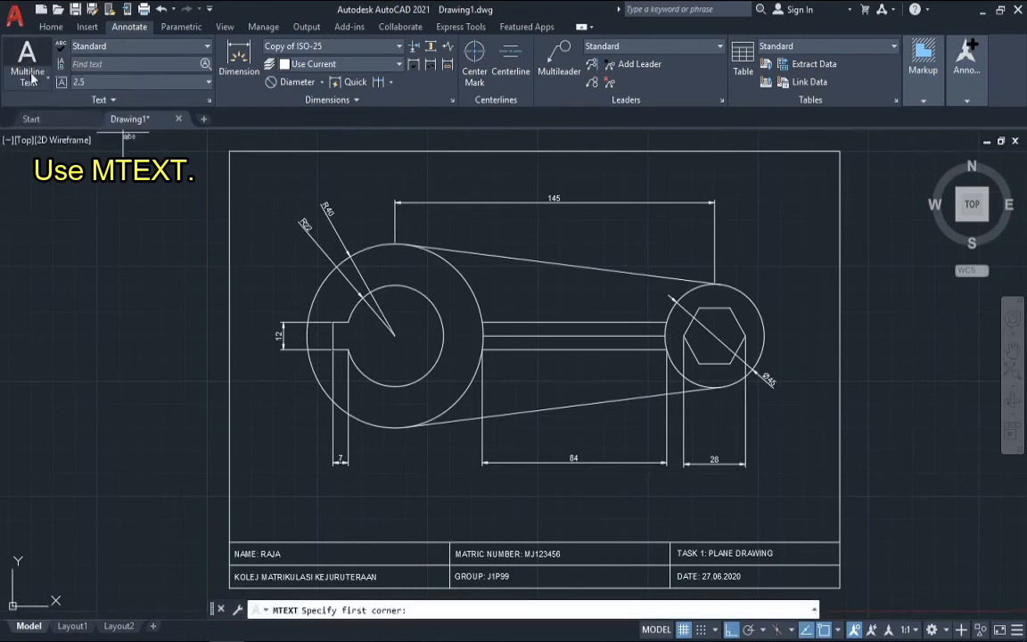
pyautogui.click(455, 497)
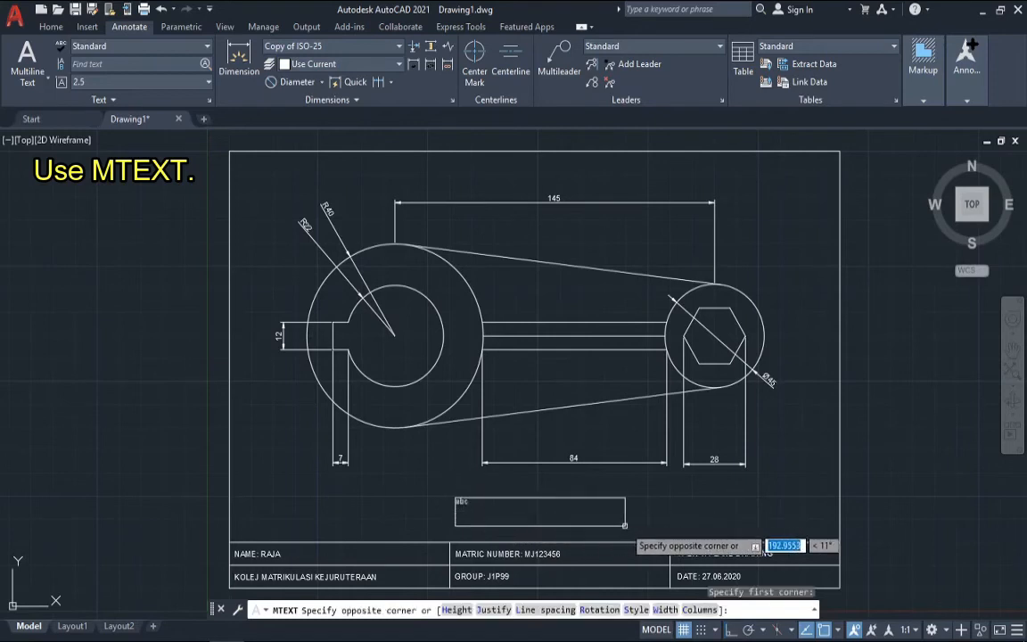
pyautogui.click(624, 522)
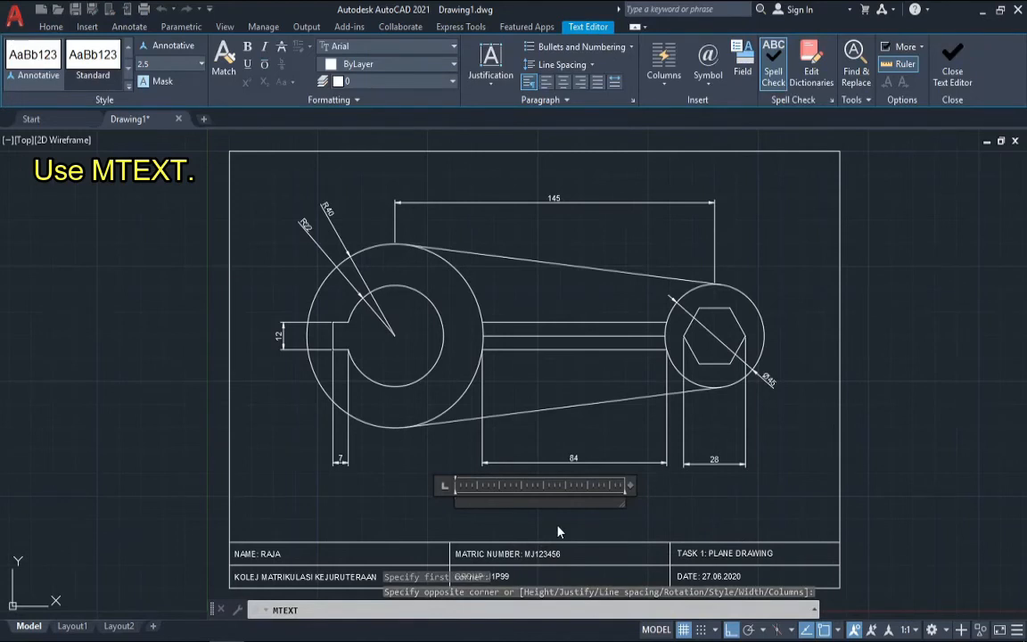
pyautogui.write('Fig')
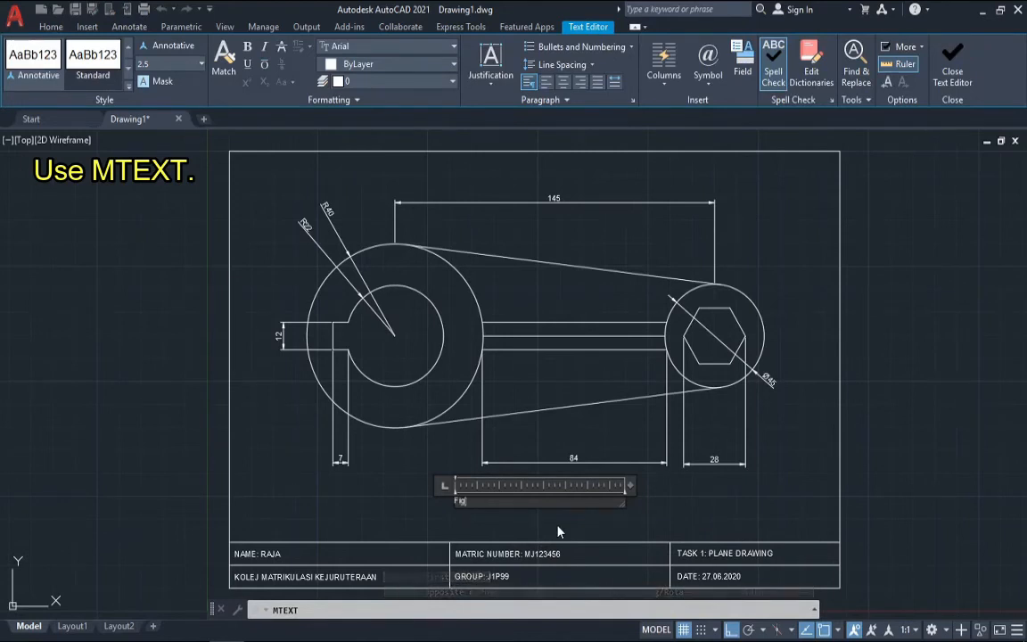
pyautogui.write('ure AC')
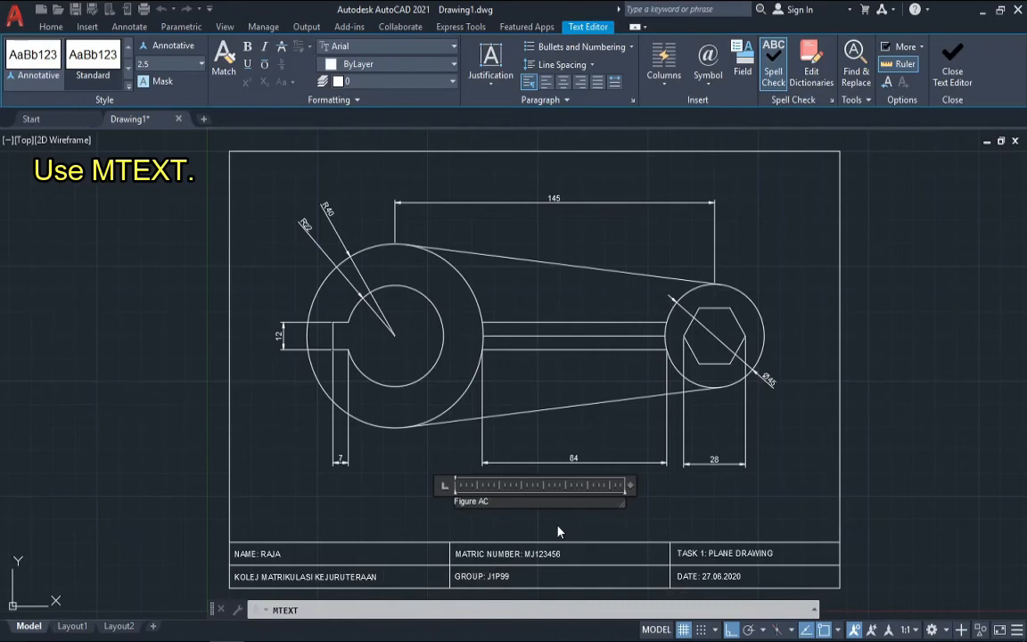
pyautogui.write('1')
pyautogui.click(524, 525)
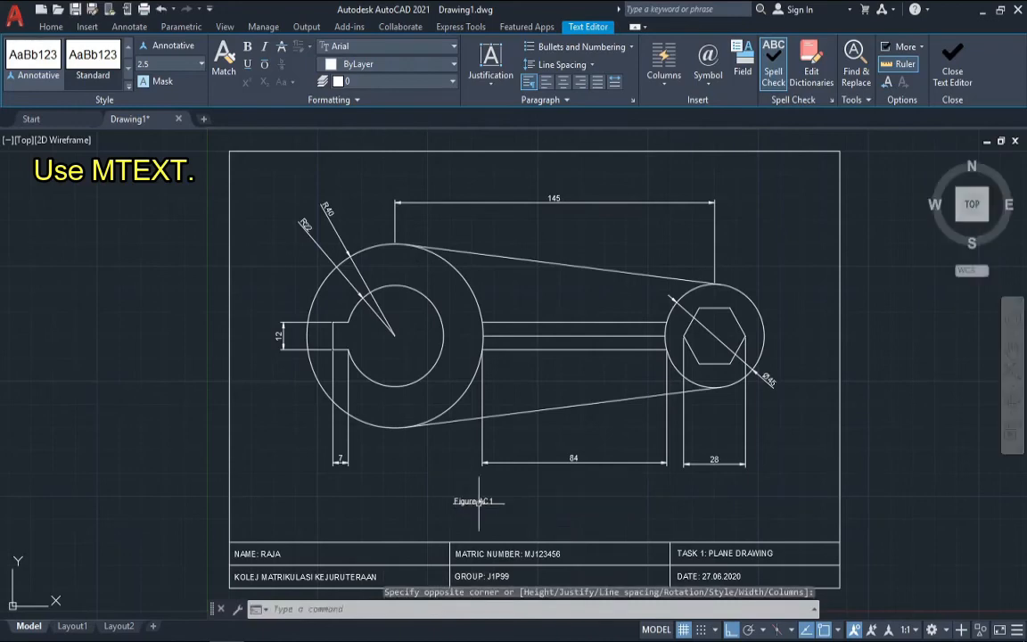
# Set the "Figure AC1" text height to 3.5 and move the text horizontally to the right, toward the middle of the sheet.
pyautogui.click(473, 501)
pyautogui.rightClick(473, 501)
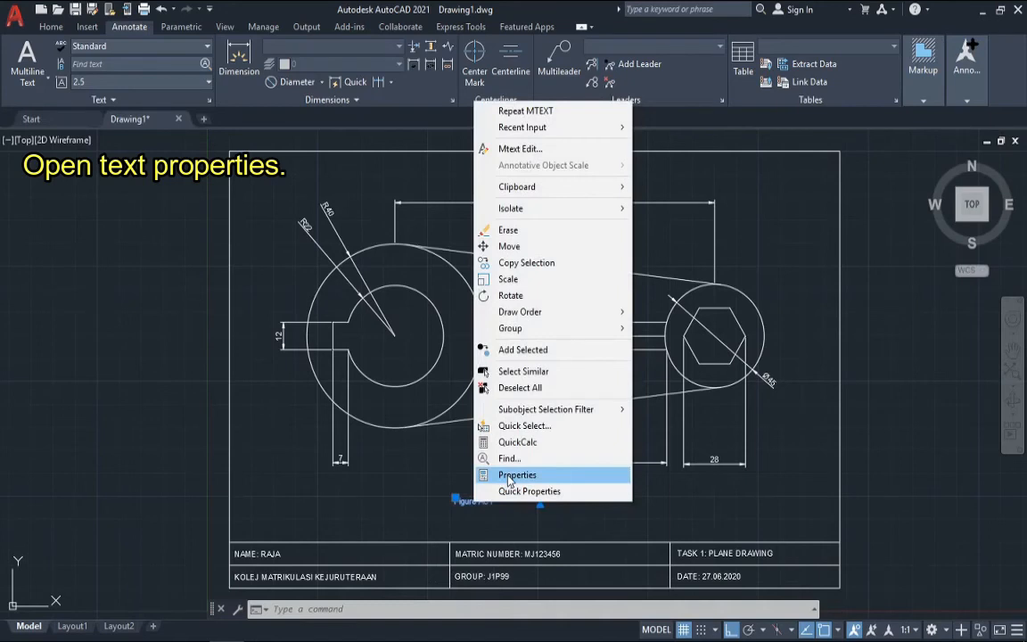
pyautogui.click(509, 477)
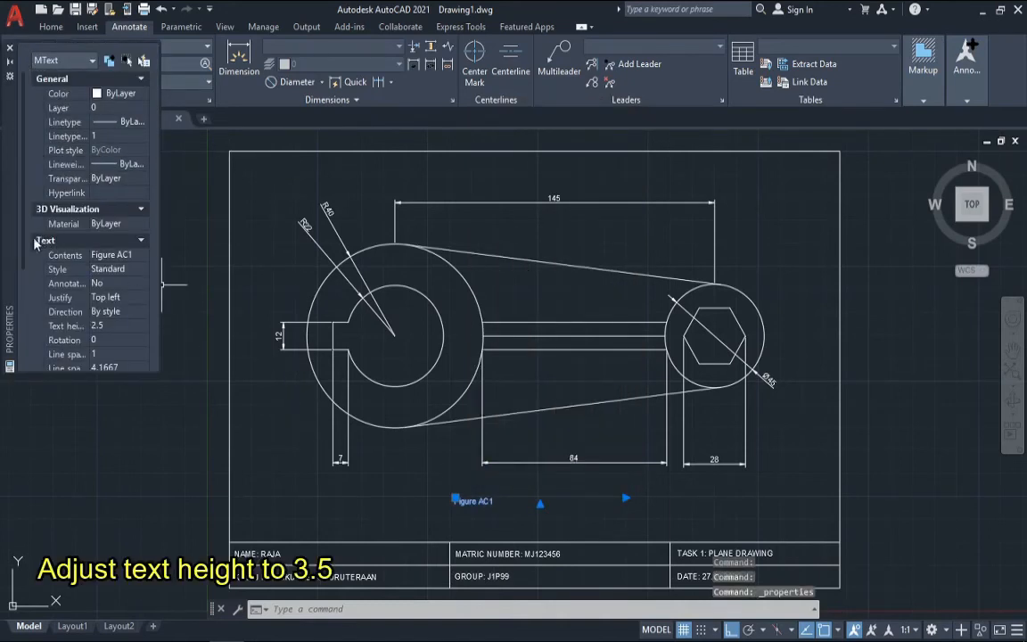
pyautogui.click(100, 325)
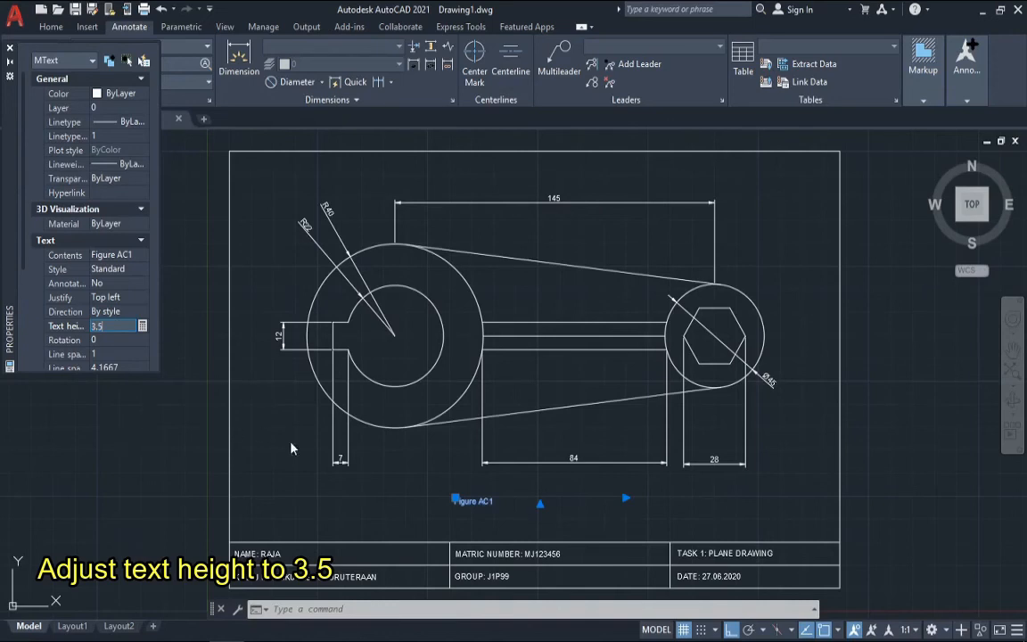
pyautogui.press('Return')
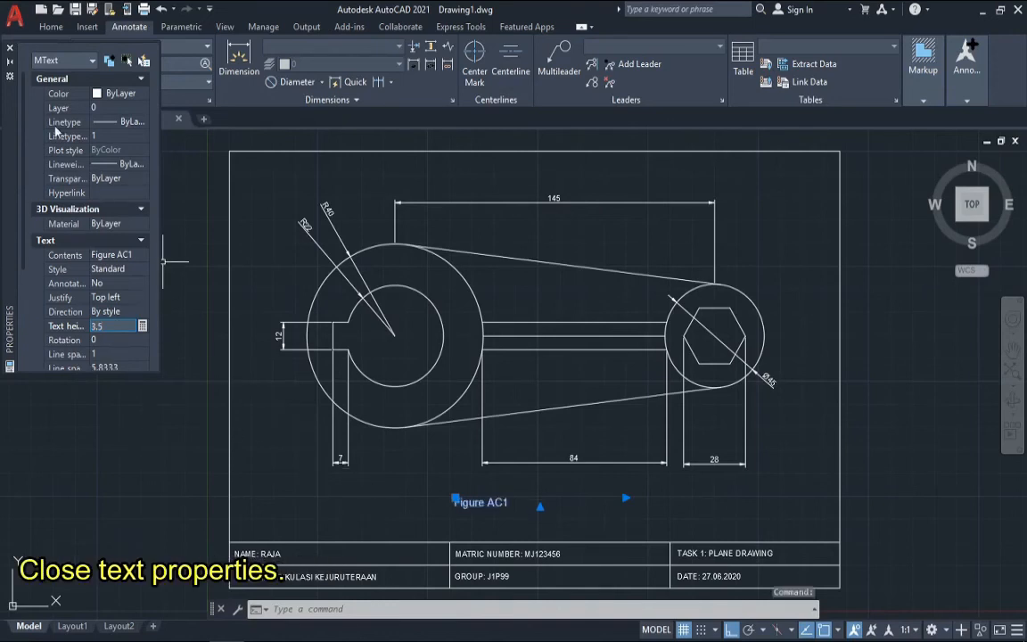
pyautogui.click(10, 50)
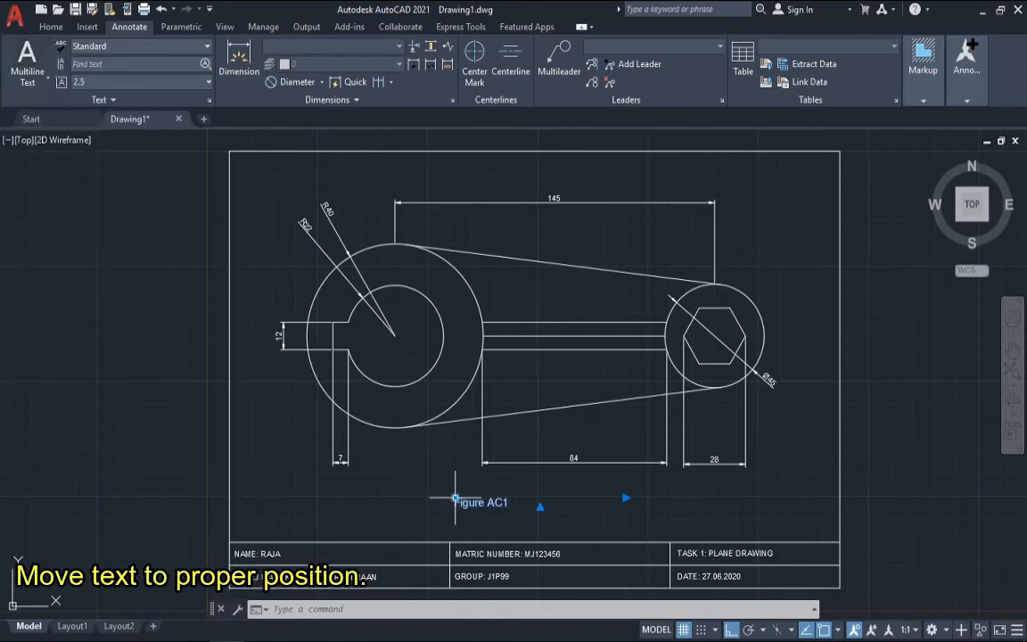
pyautogui.click(455, 500)
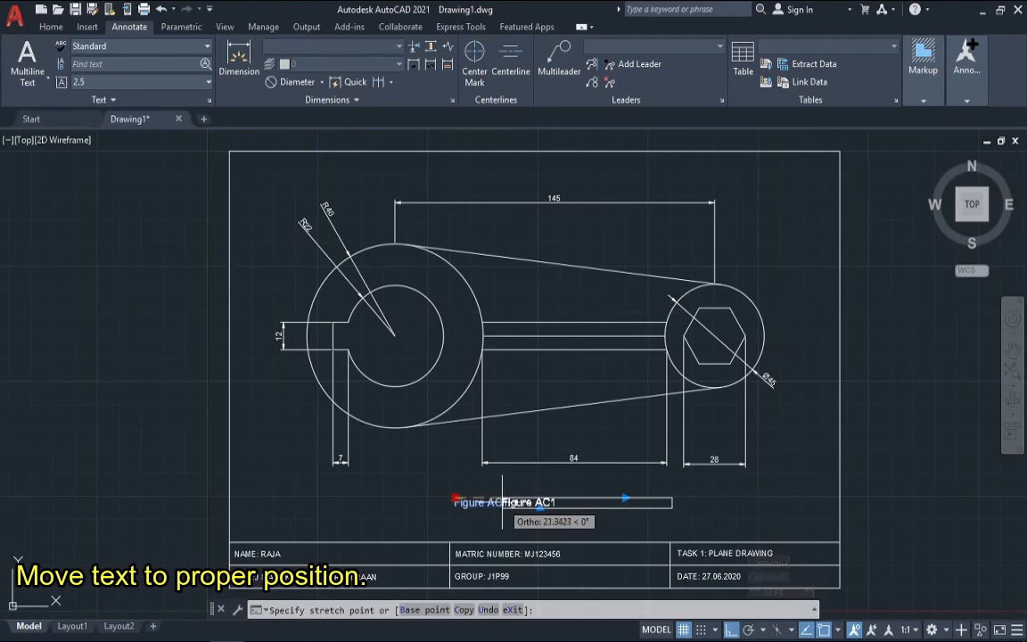
pyautogui.click(486, 501)
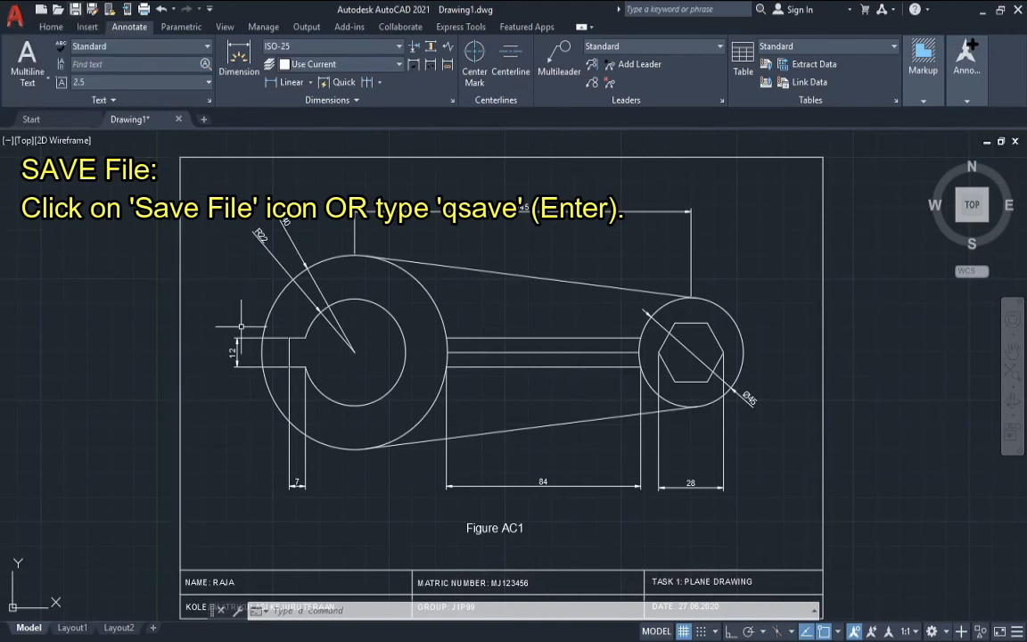
# Save the drawing with QSAVE in the ACAD folder as "Task 1 Plane Drawing" in AutoCAD 2018 Drawing format.
pyautogui.write('Qsa')
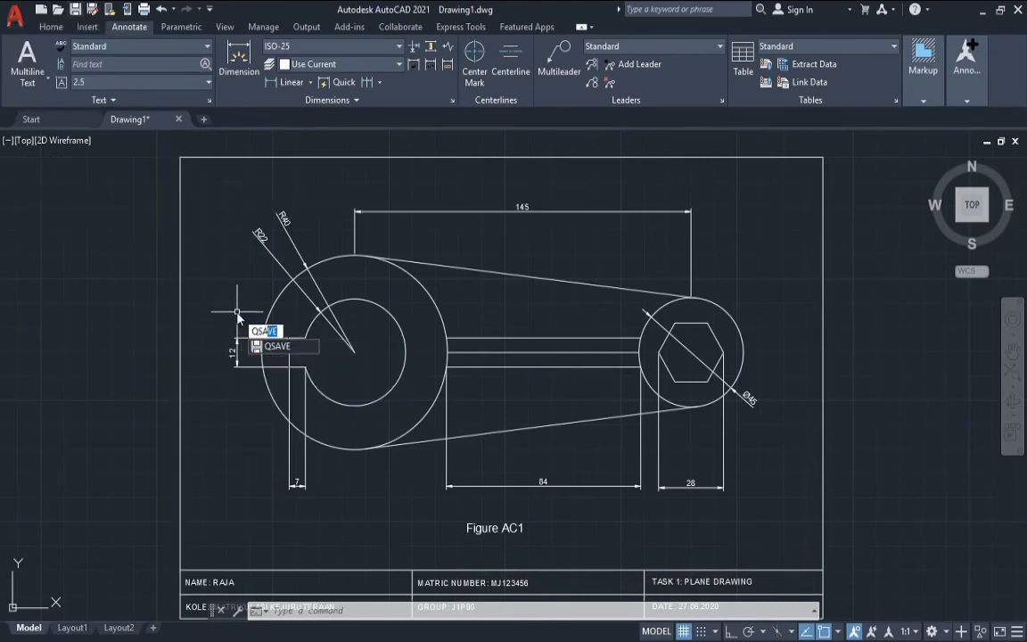
pyautogui.write('ve')
pyautogui.press('Return')
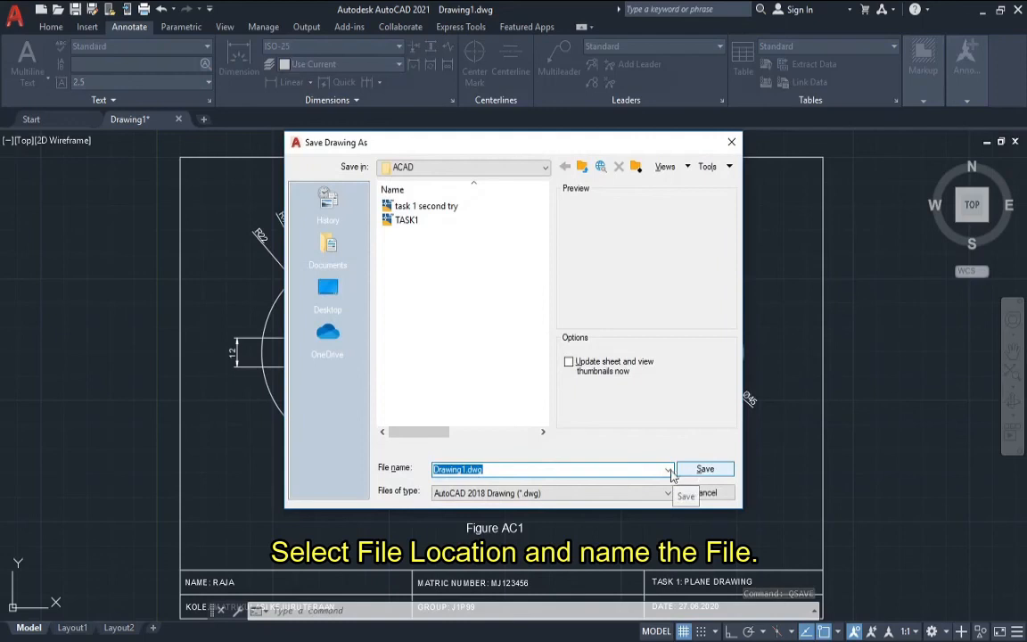
pyautogui.write('ta')
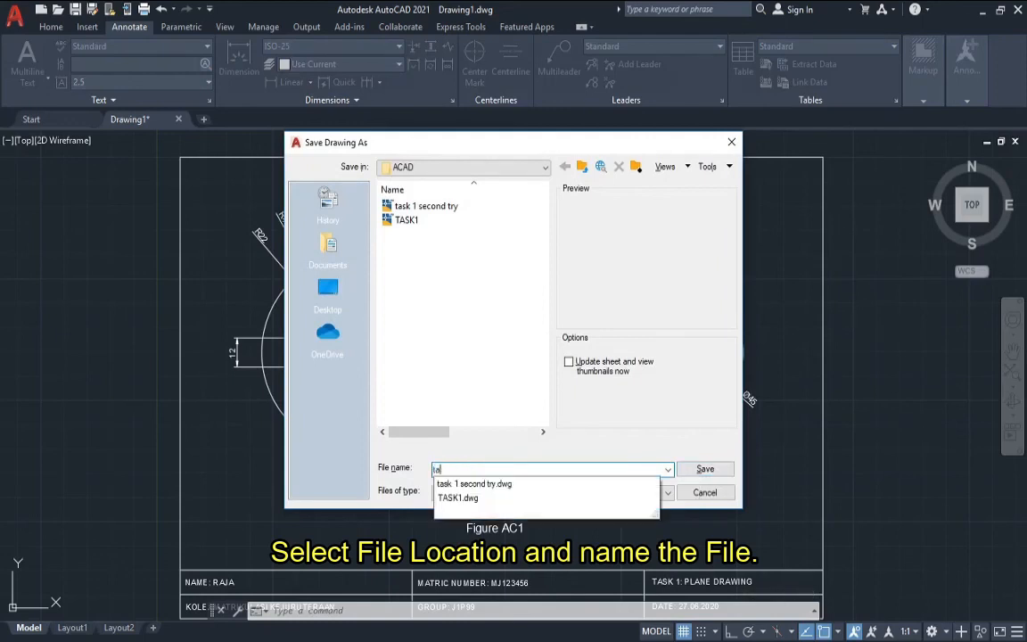
pyautogui.press('BackSpace')
pyautogui.write('t')
pyautogui.press('BackSpace')
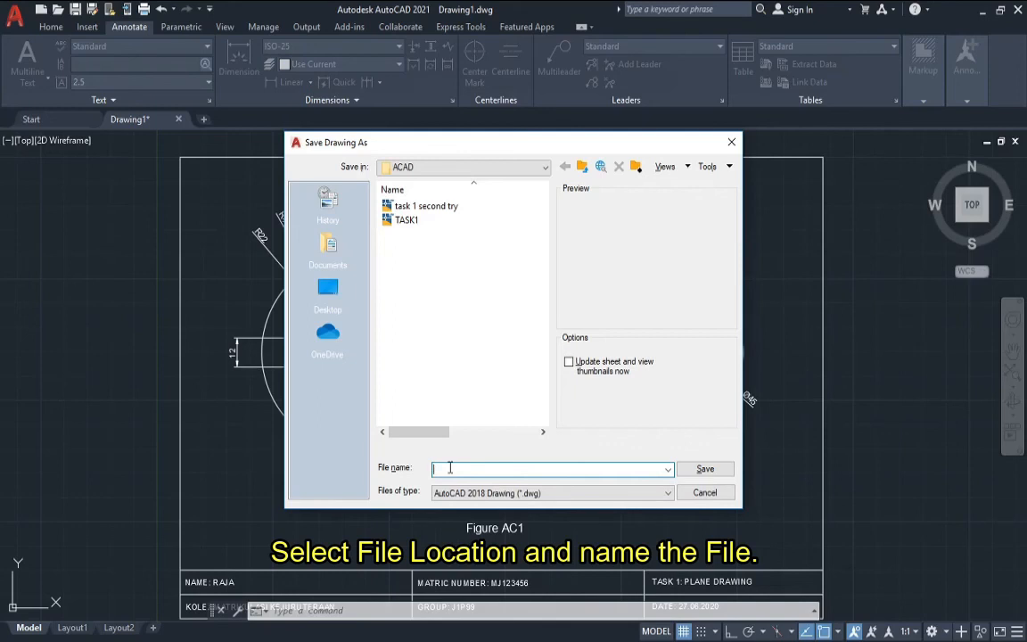
pyautogui.write('Task 1')
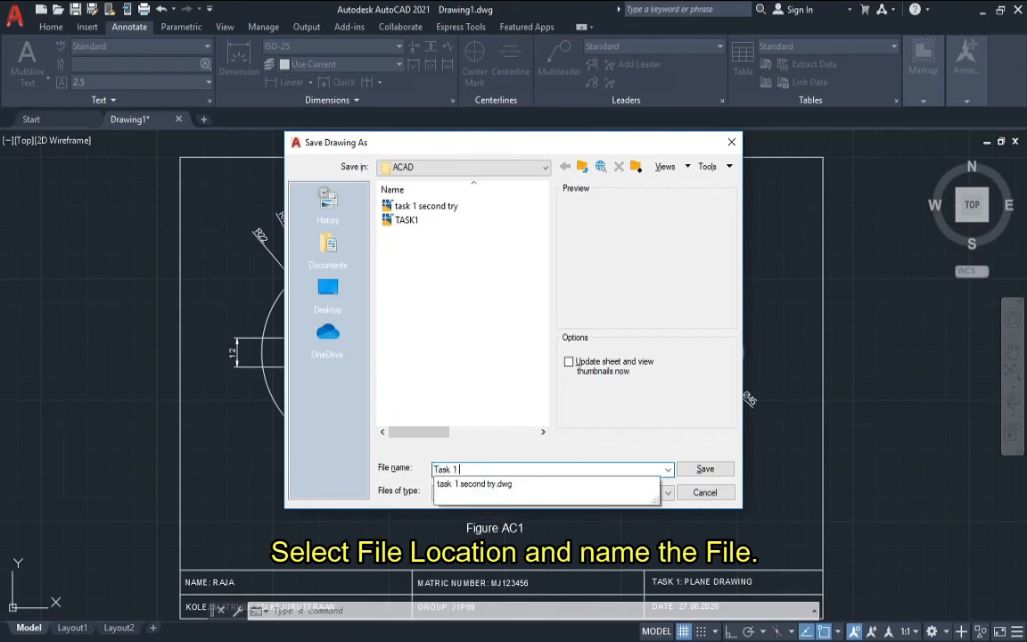
pyautogui.write(' Plane Drawing')
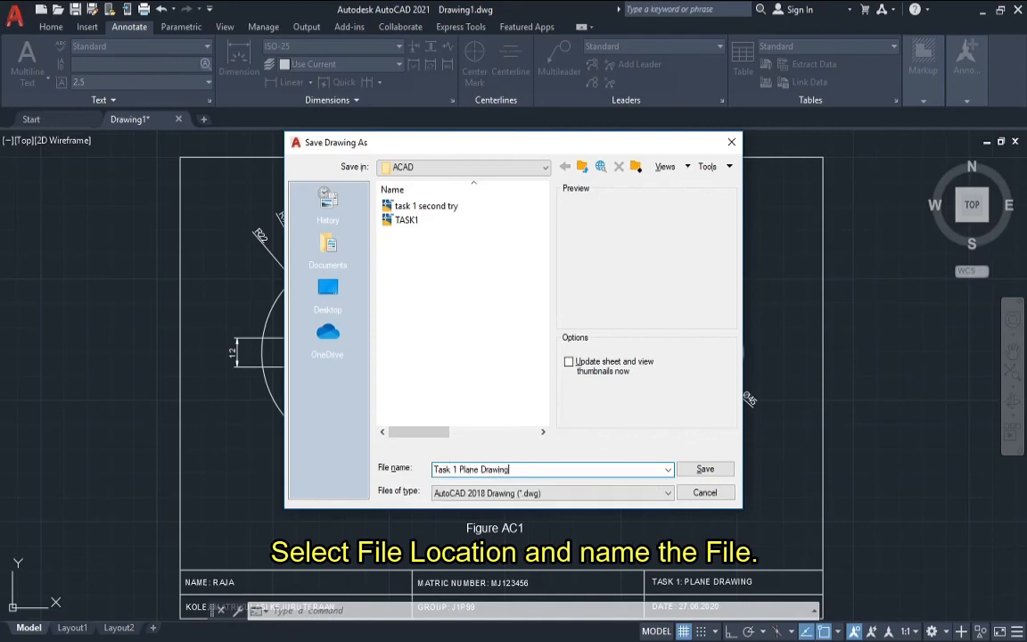
pyautogui.click(705, 470)
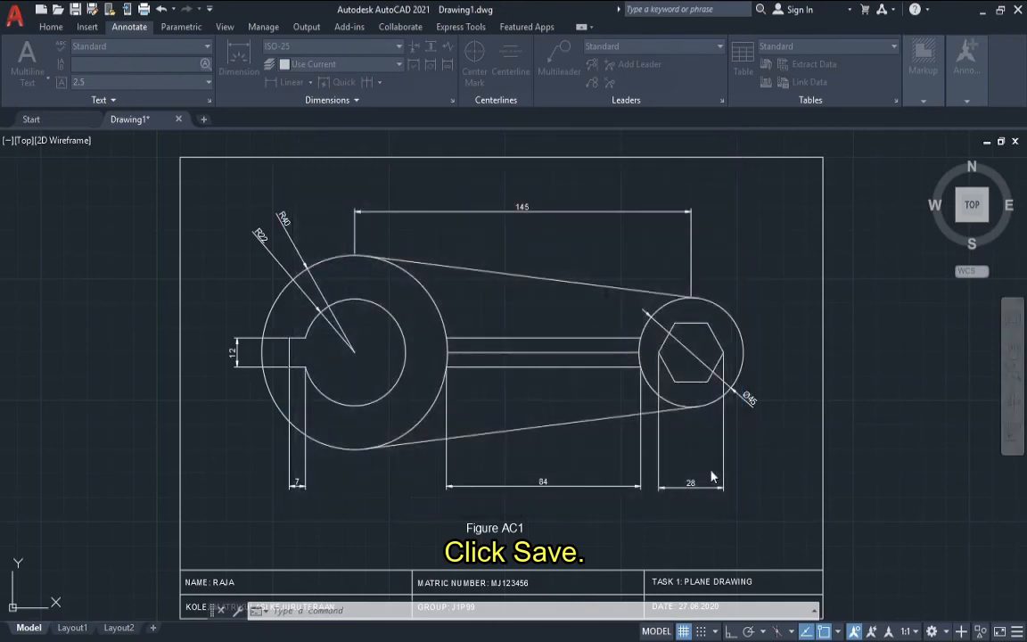